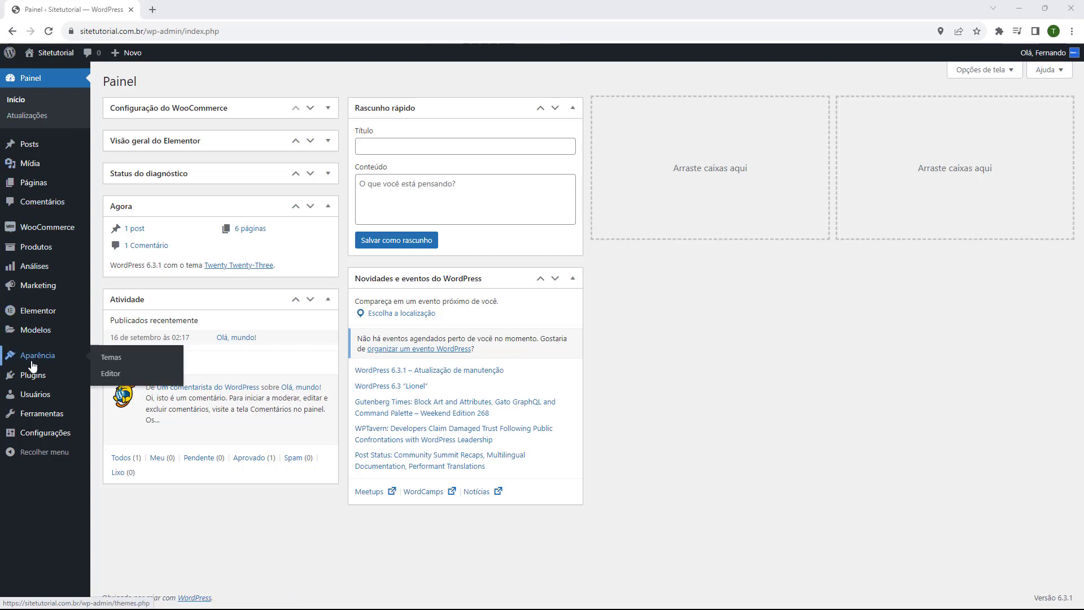
- Open the installed Plugins list from the WordPress admin sidebar
mouse_move(31, 384)
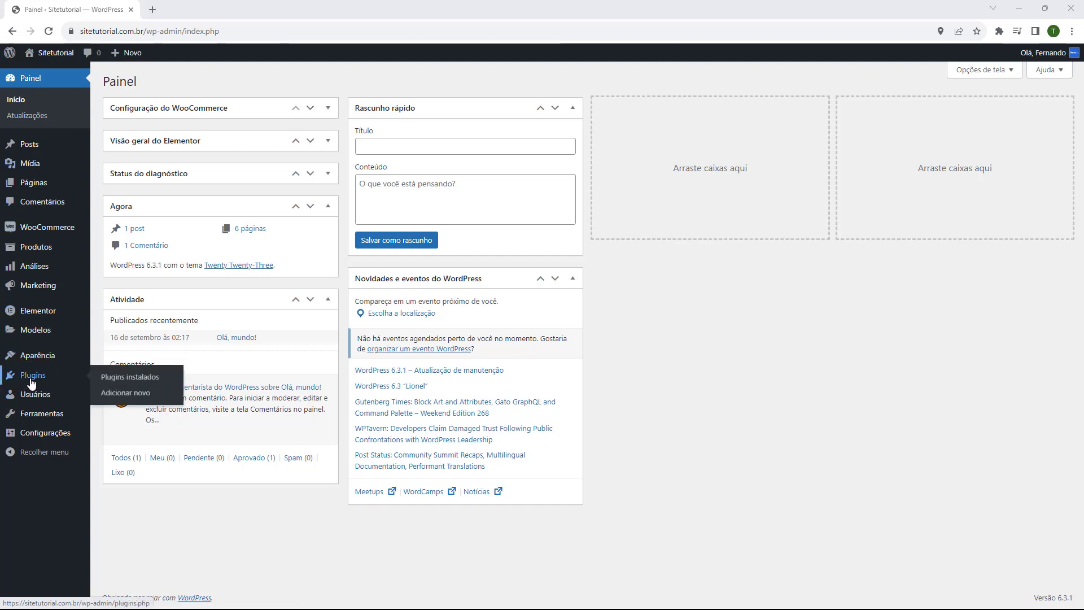
left_click(31, 382)
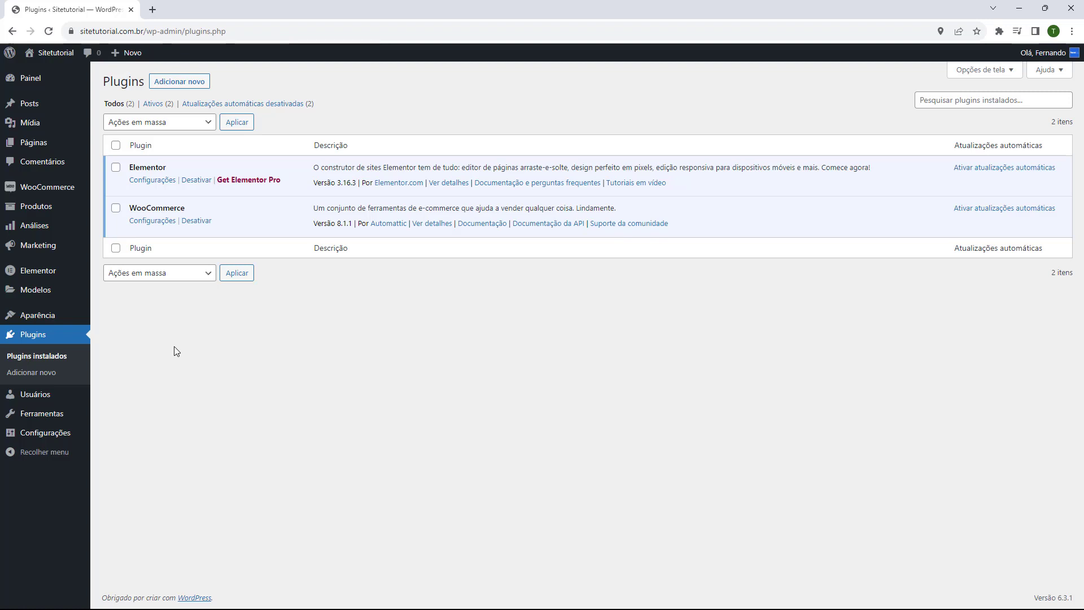
- Search new plugins for 'stripe', then install and activate the WooCommerce Stripe payment plugin
left_click(180, 82)
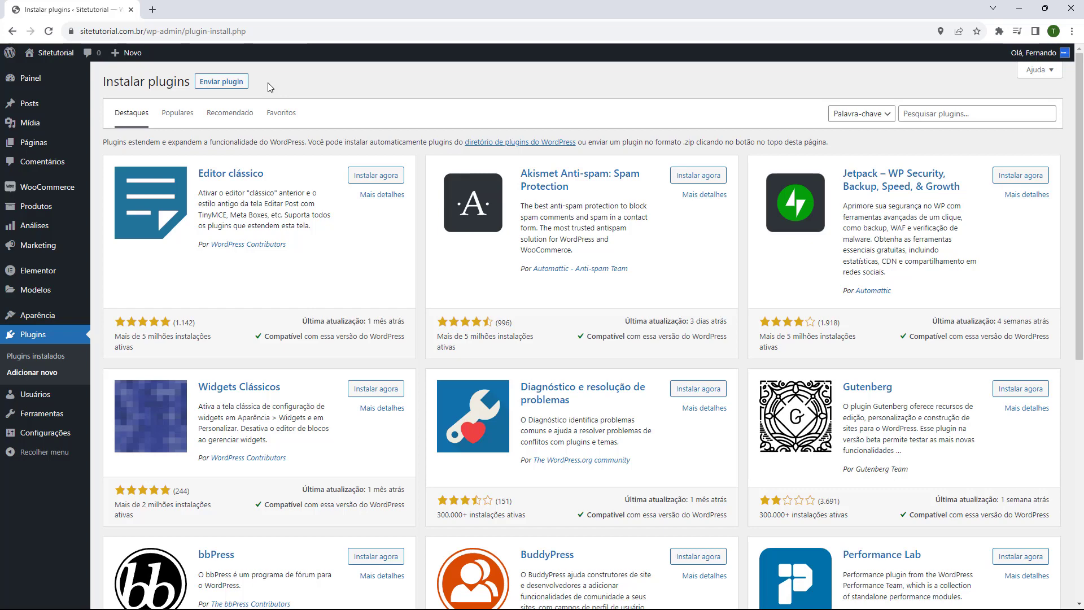
left_click(919, 116)
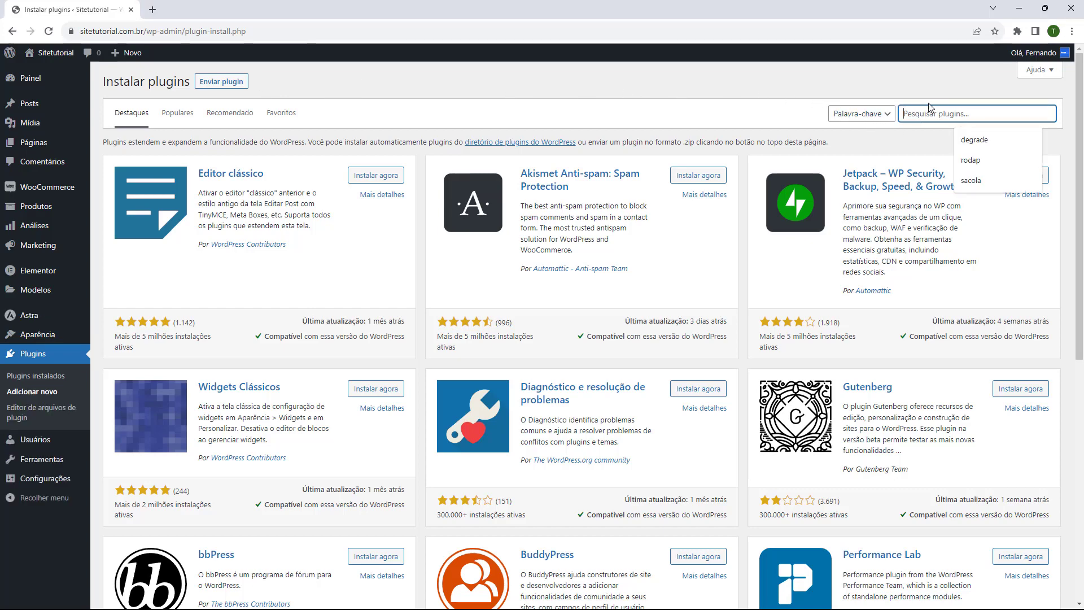
type("s")
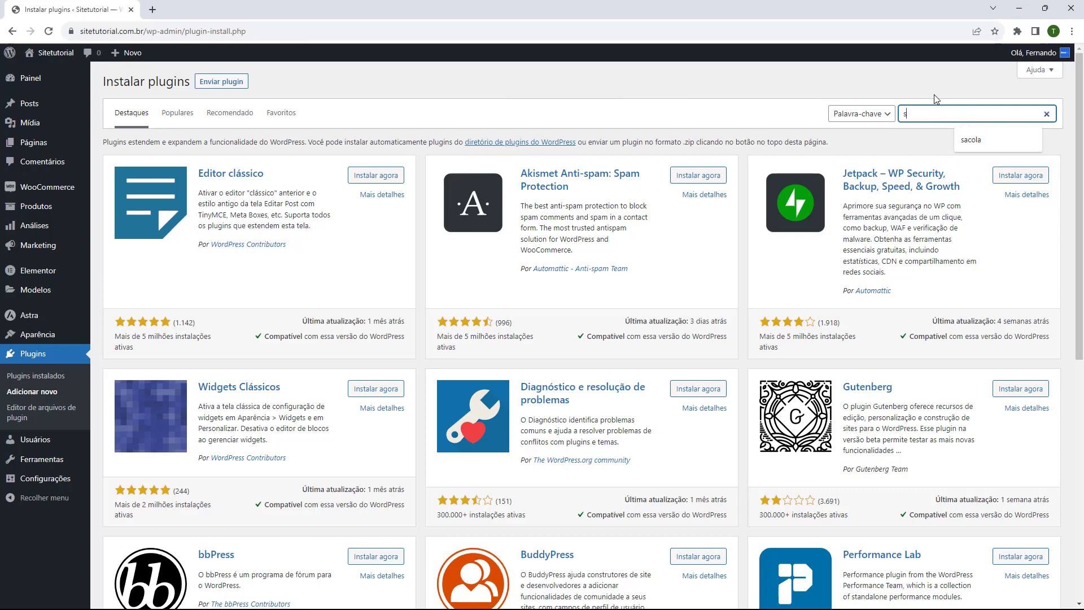
type("tripe")
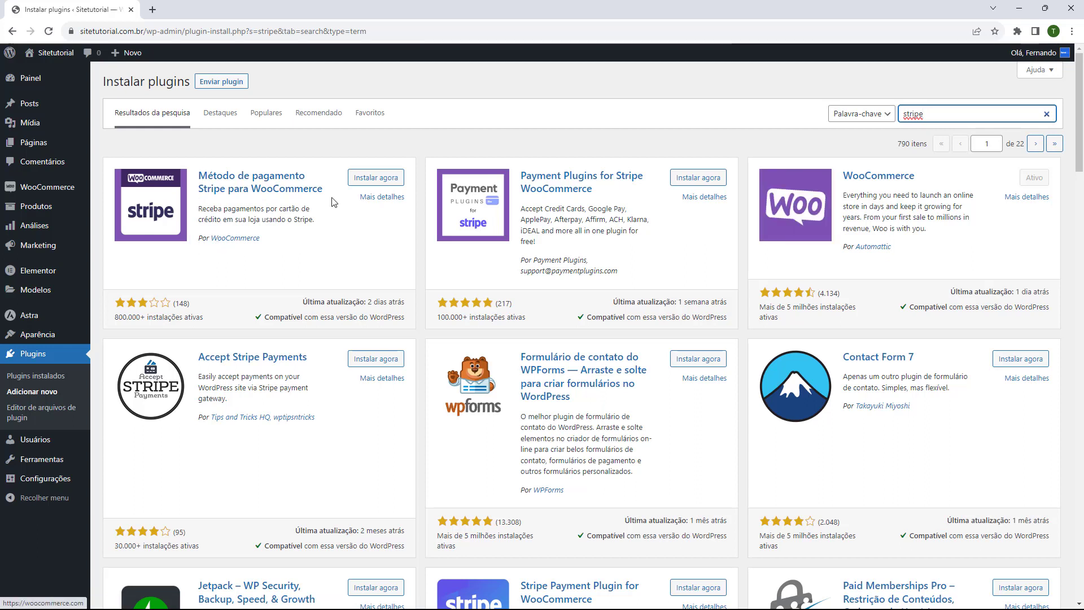
left_click(366, 179)
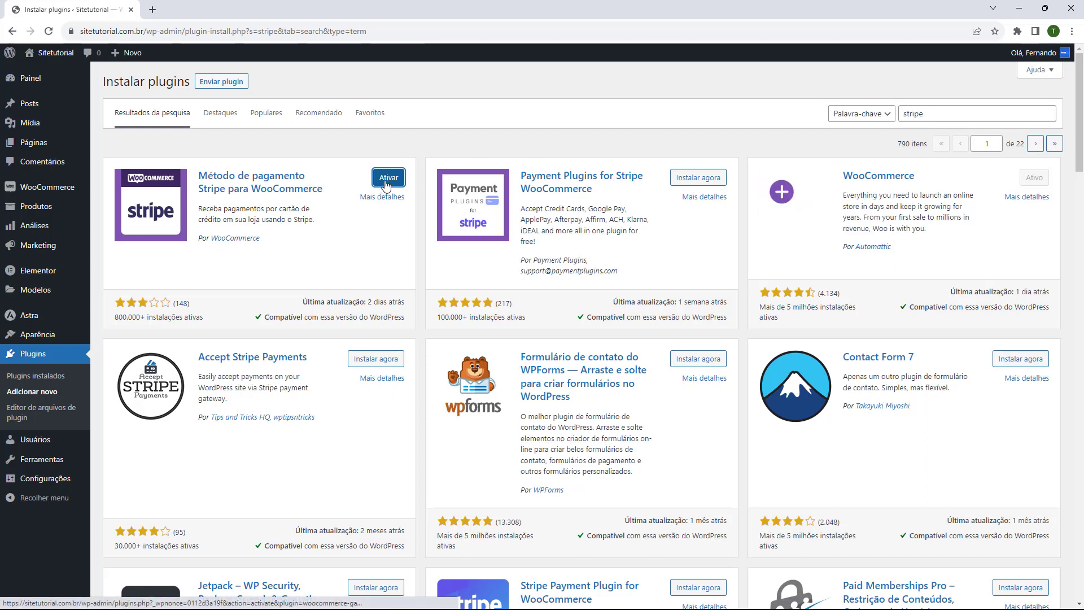
left_click(387, 180)
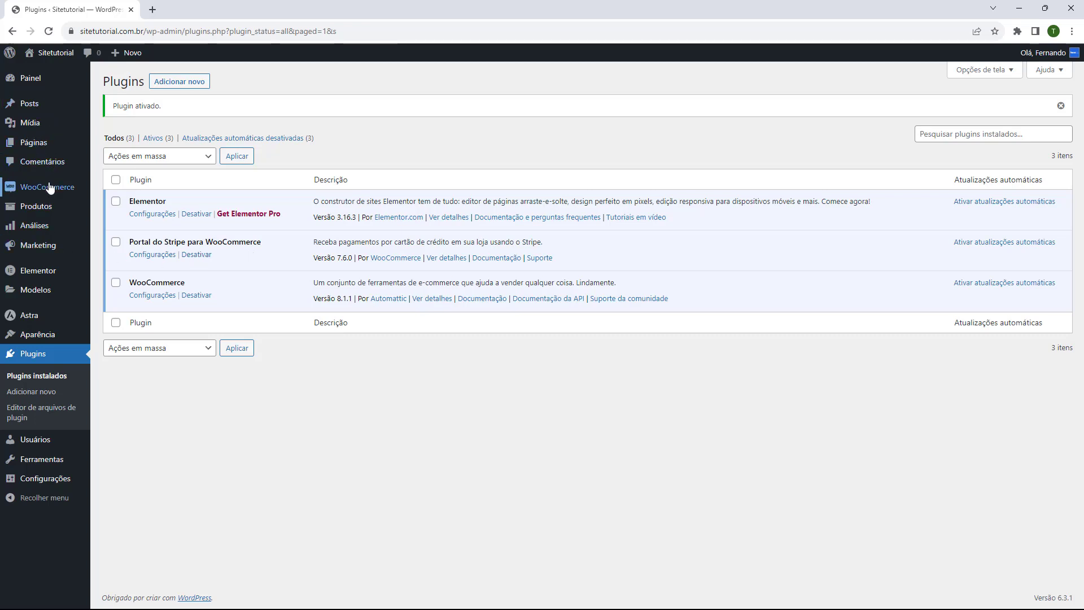
- Open WooCommerce Configurações and review the Stripe methods on the Pagamentos tab
mouse_move(48, 188)
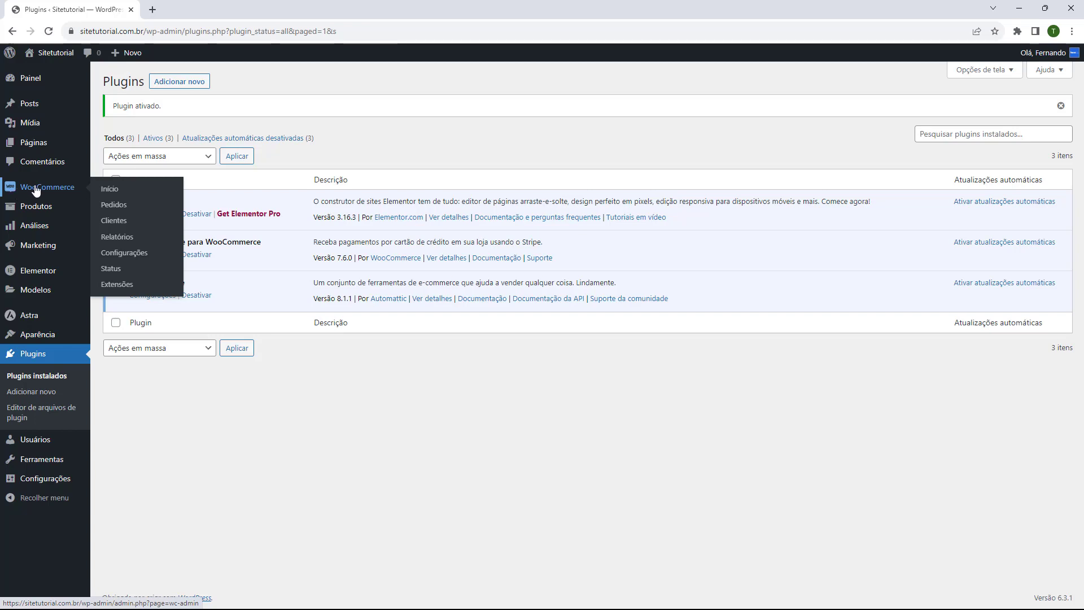
left_click(122, 258)
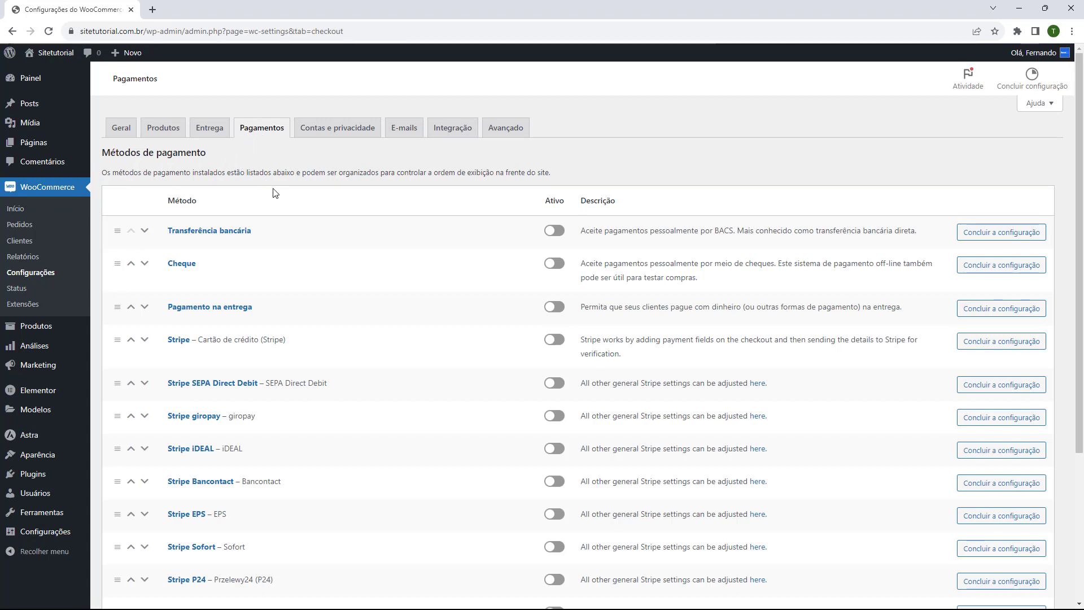
scroll(265, 195, "down", 3)
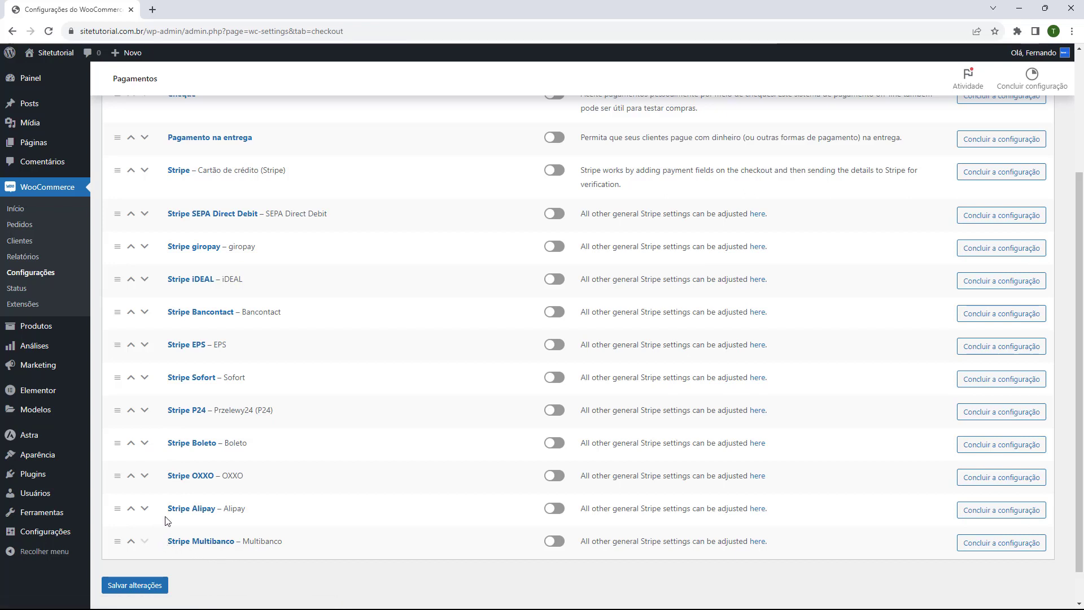
scroll(212, 537, "up", 3)
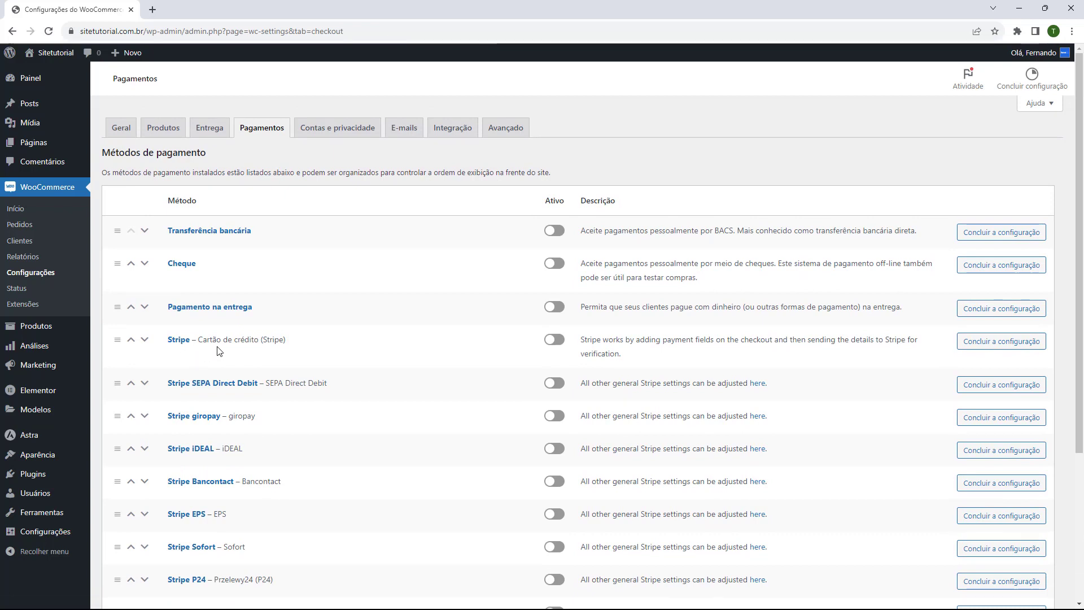
scroll(261, 468, "down", 4)
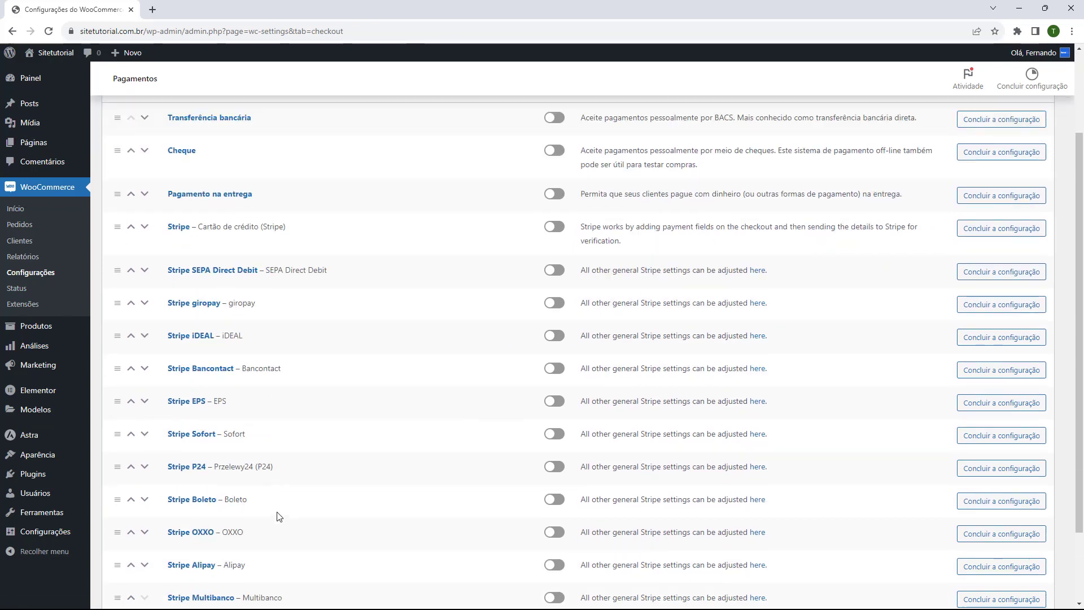
scroll(283, 552, "up", 2)
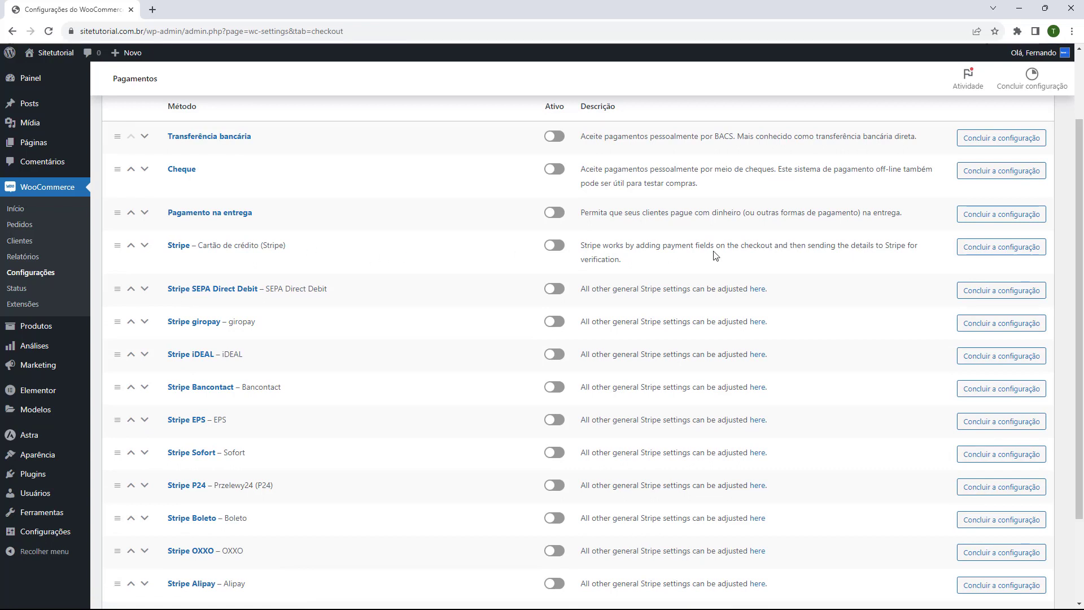
- Finish setup on the Stripe credit card row and choose Create or connect an account
left_click(976, 248)
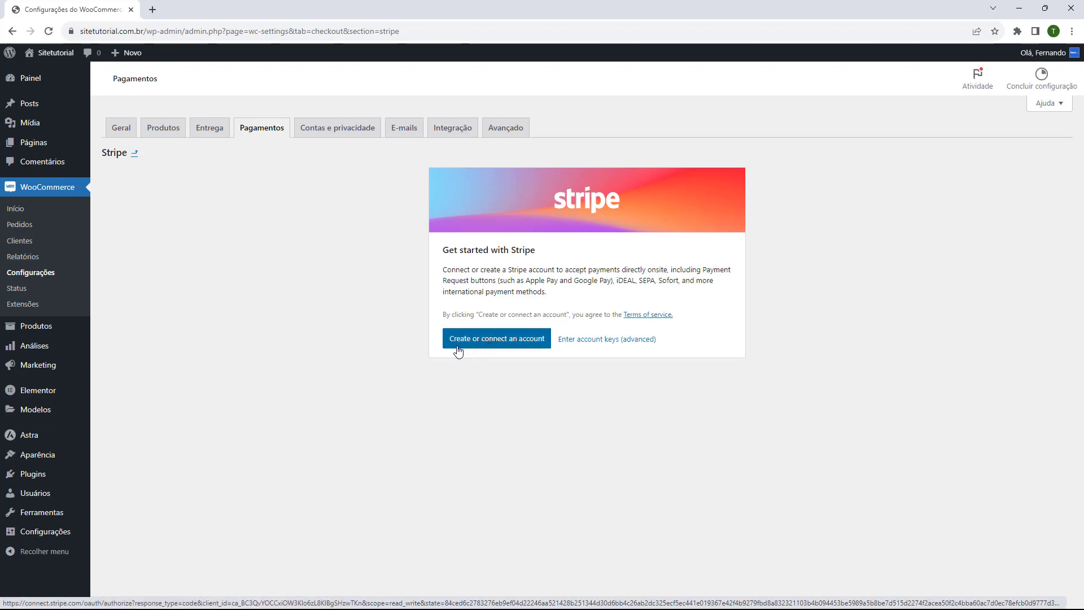
left_click(493, 343)
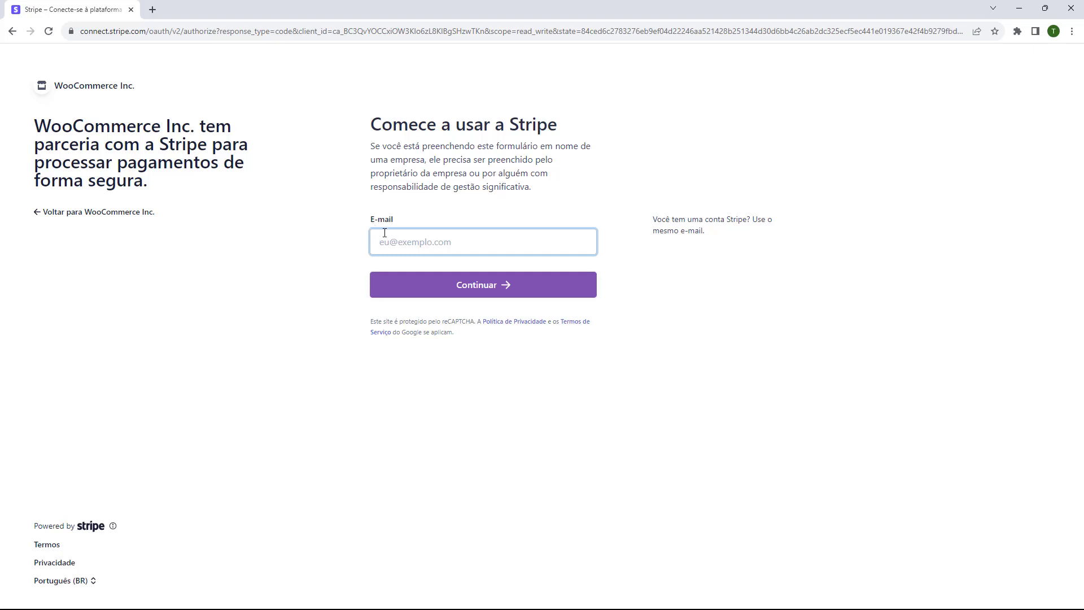
- Paste the store's e-mail address into Stripe's E-mail field and continue
left_click(387, 243)
left_click(345, 240)
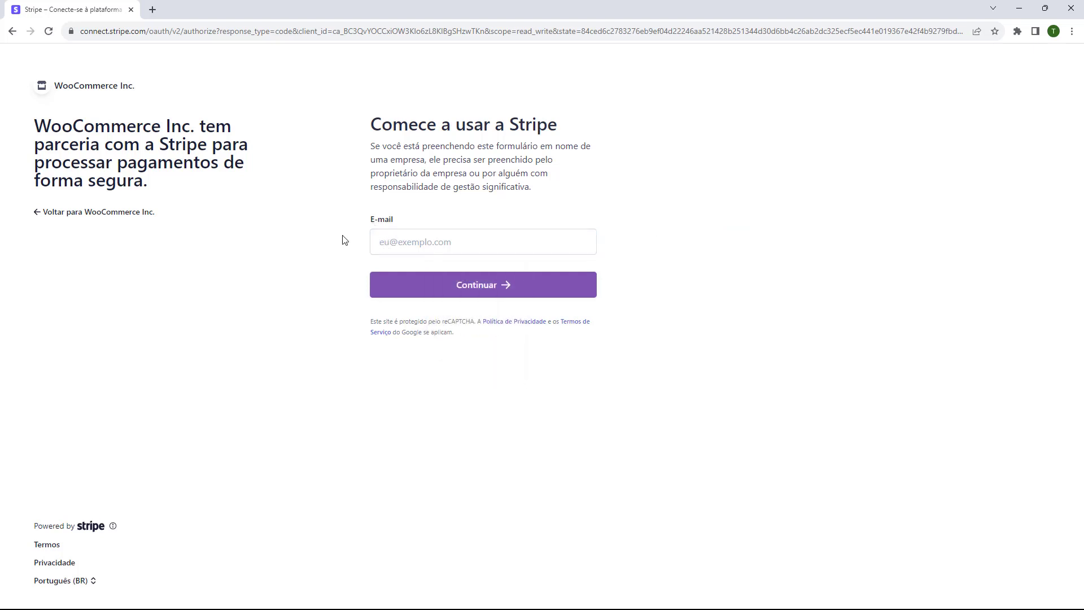
left_click(419, 241)
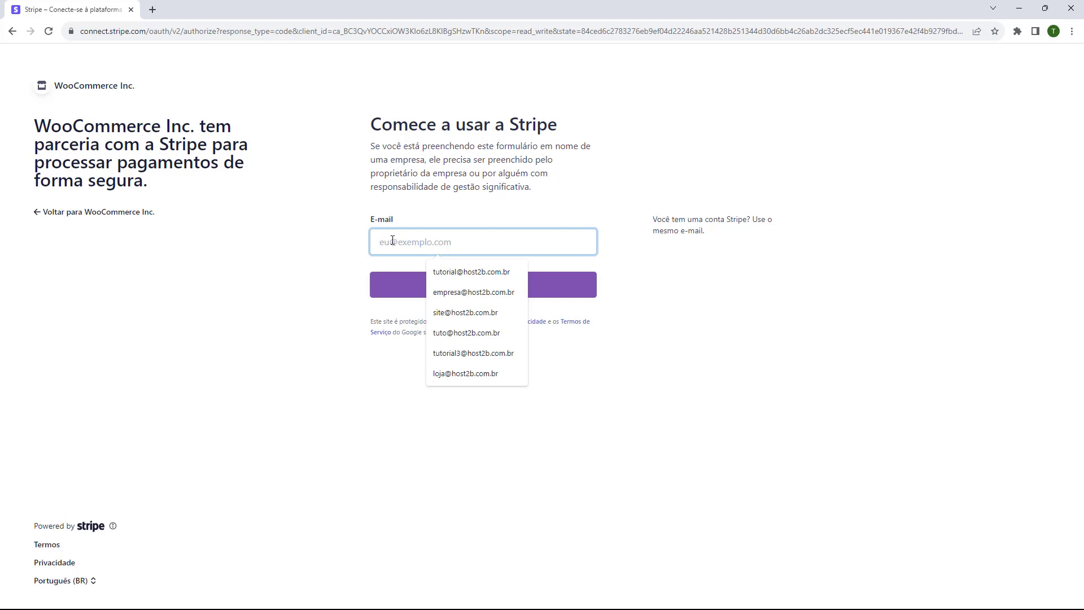
key("ctrl+v")
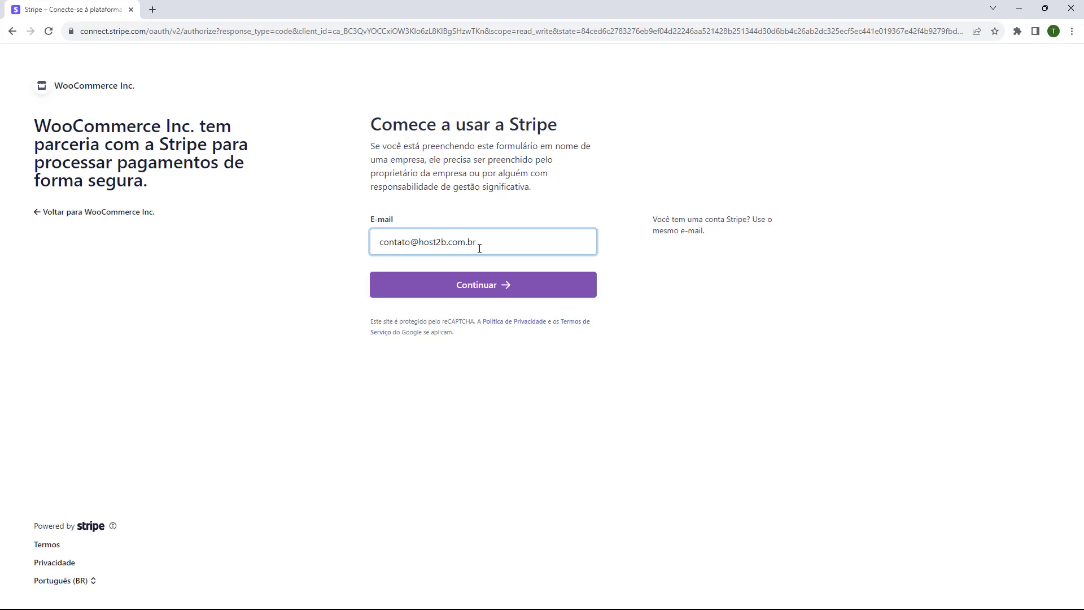
left_click(497, 291)
left_click(497, 291)
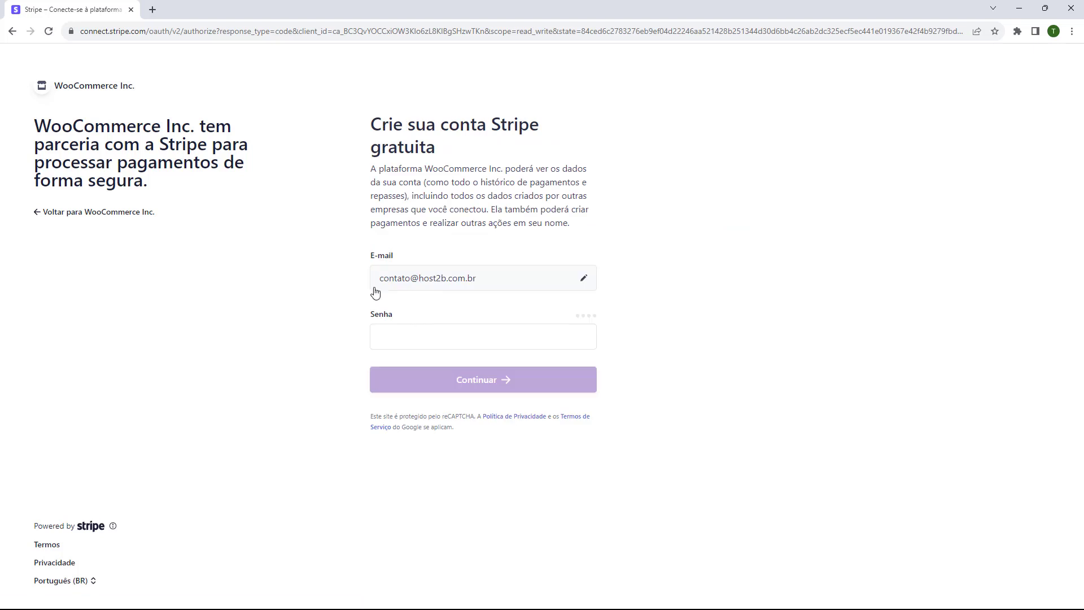
- Set a password for the new Stripe account and continue
left_click(388, 332)
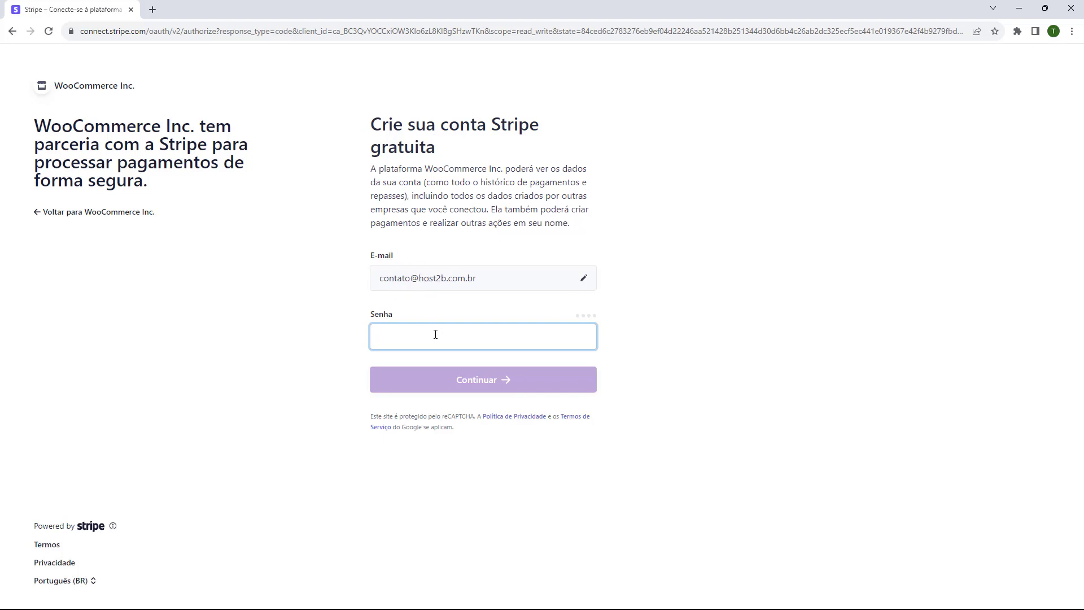
type("*")
left_click(357, 331)
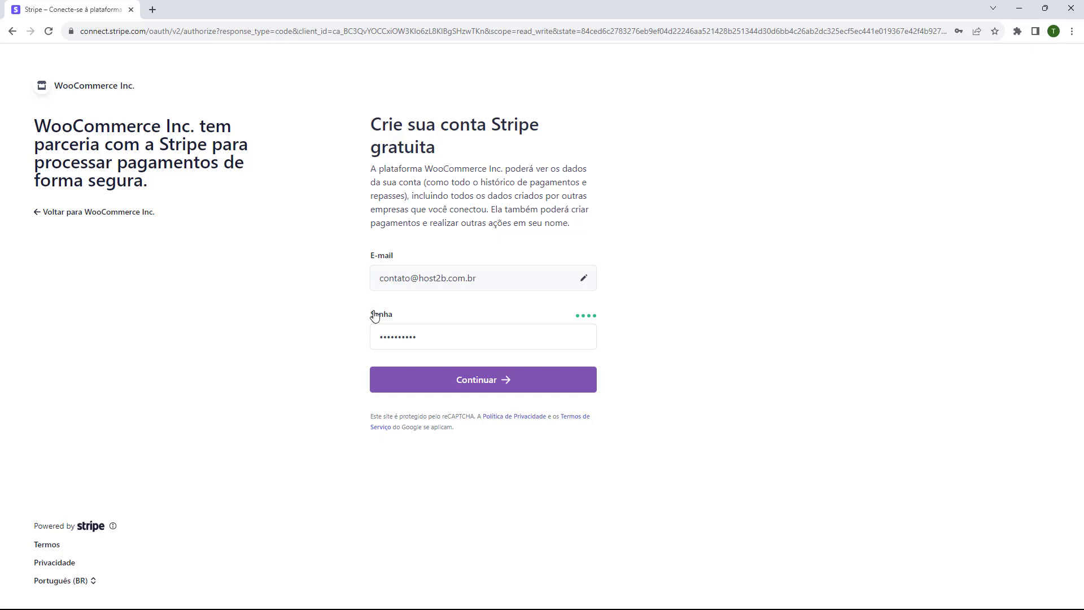
left_click(488, 391)
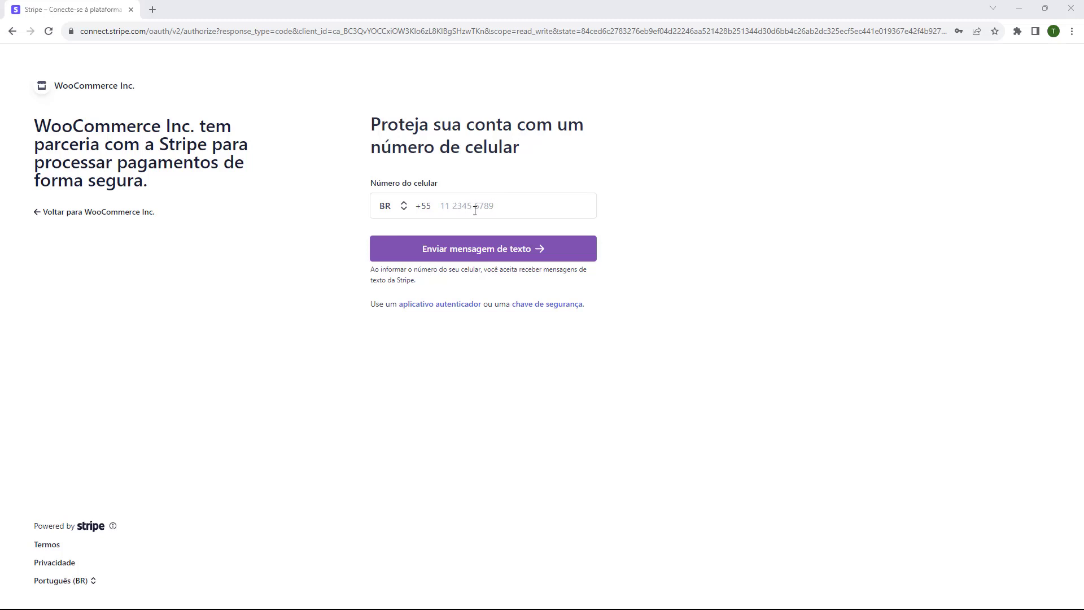
- Paste the mobile number, send the code, and enter the six-digit SMS verification code
key("ctrl+v")
left_click(478, 258)
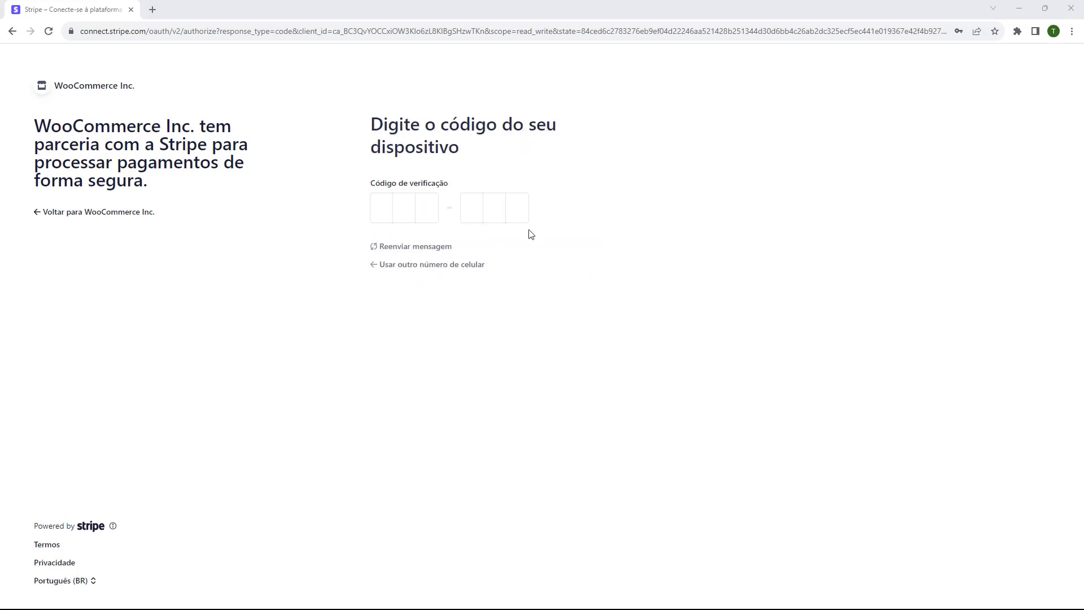
left_click(378, 203)
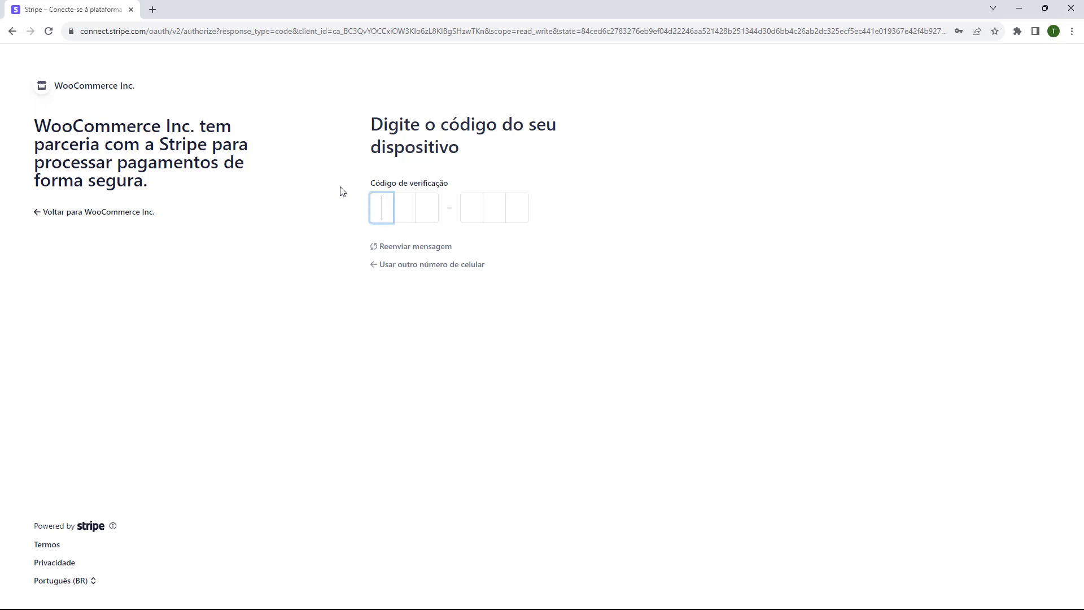
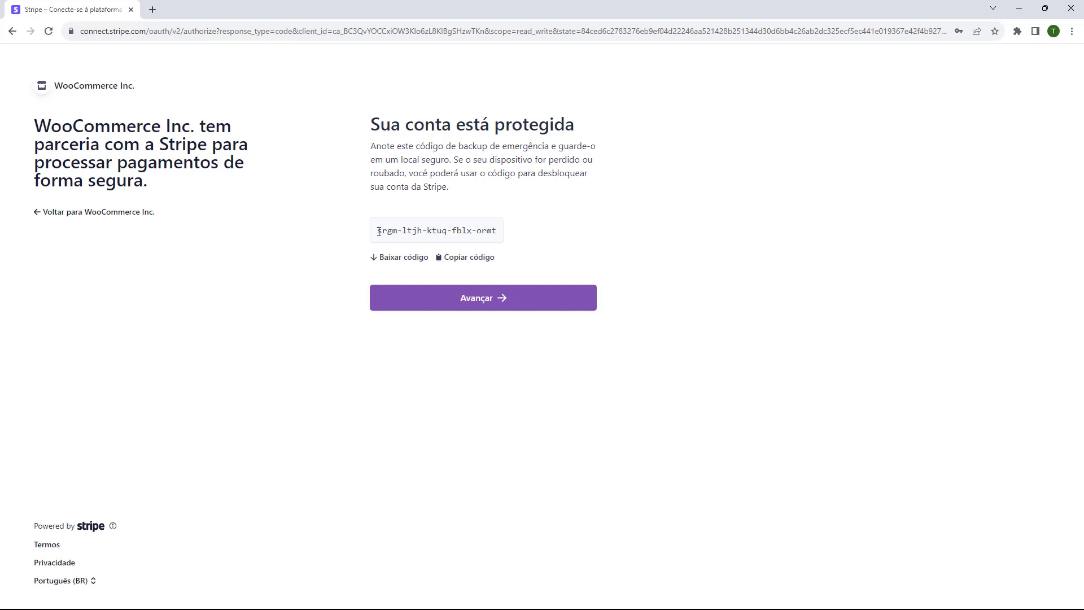
- Copy the emergency backup code with 'Copiar código', then proceed via Avançar
left_click(464, 260)
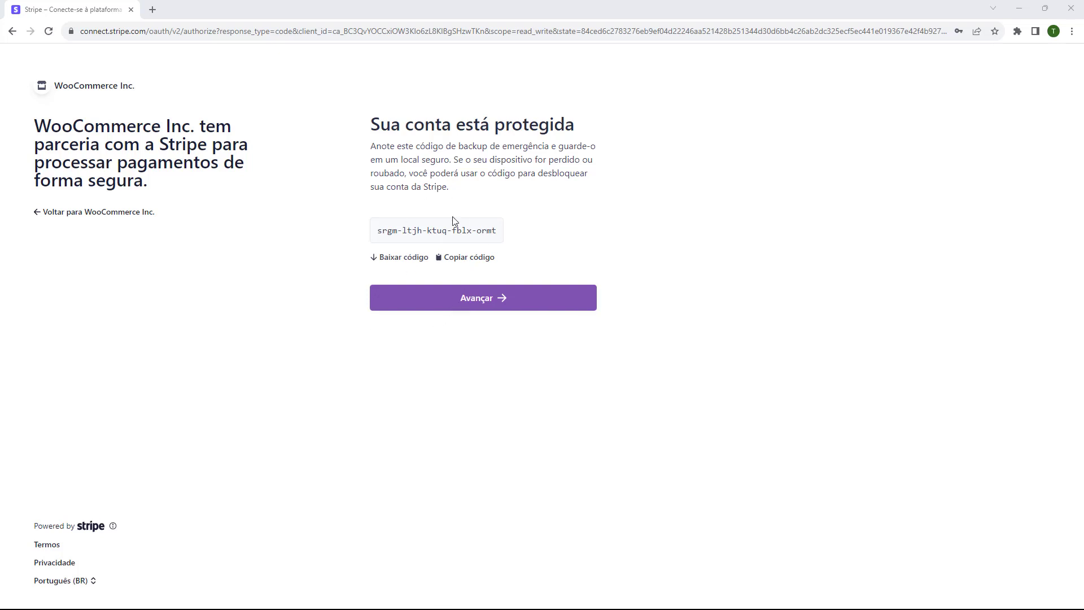
left_click(480, 309)
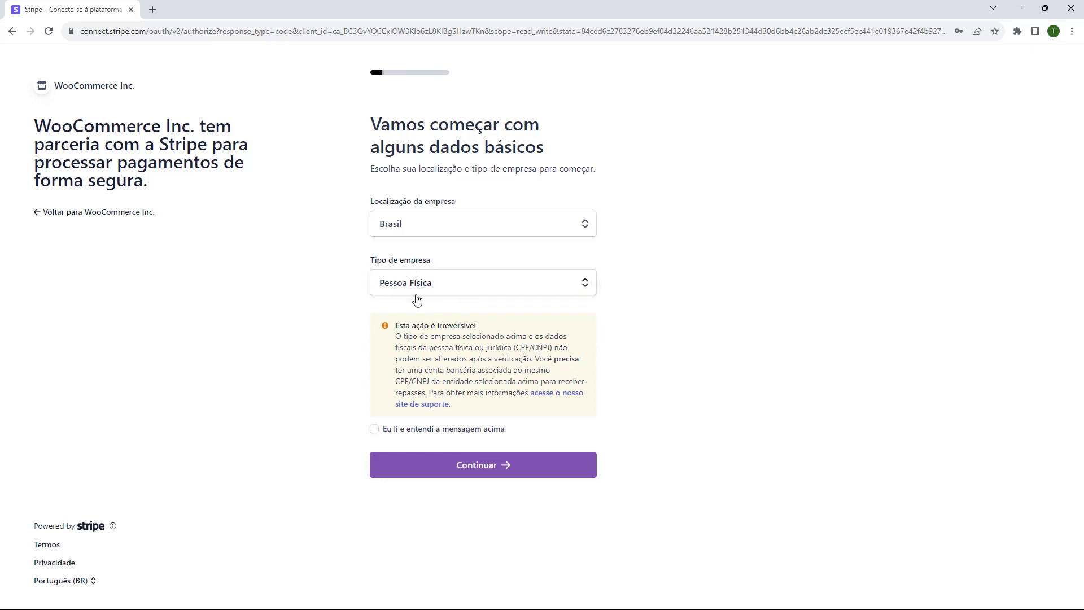
- Keep Pessoa Física as business type, acknowledge the irreversibility warning, and continue
left_click(464, 291)
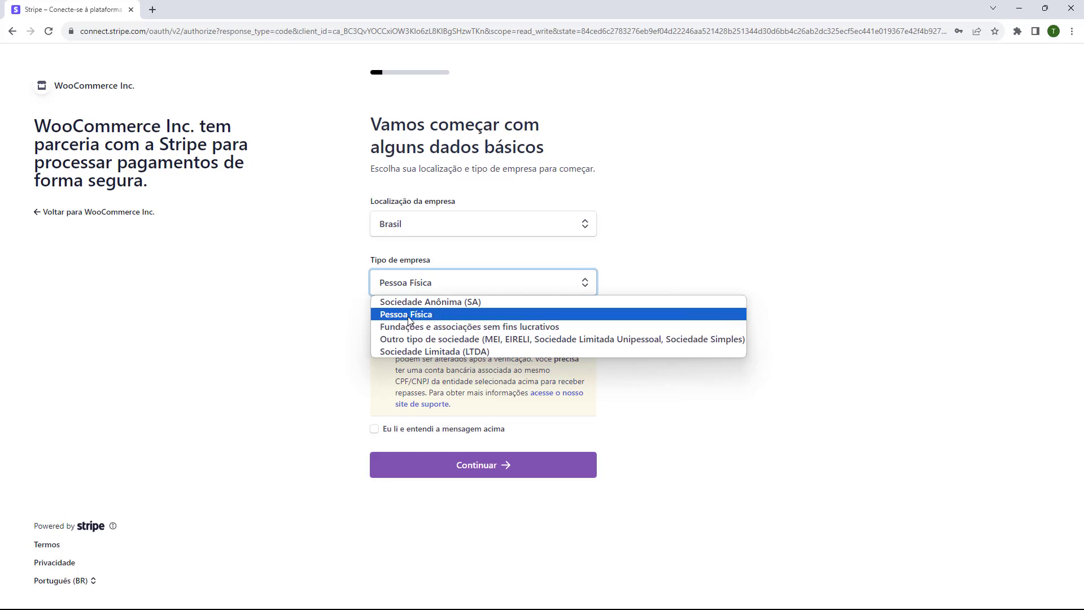
left_click(410, 315)
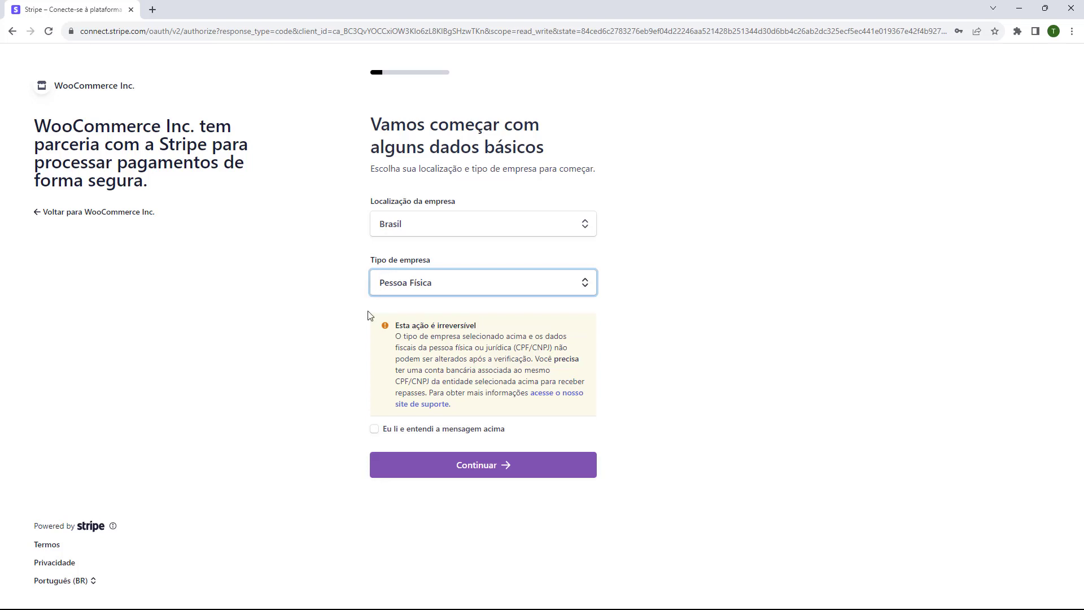
left_click(408, 287)
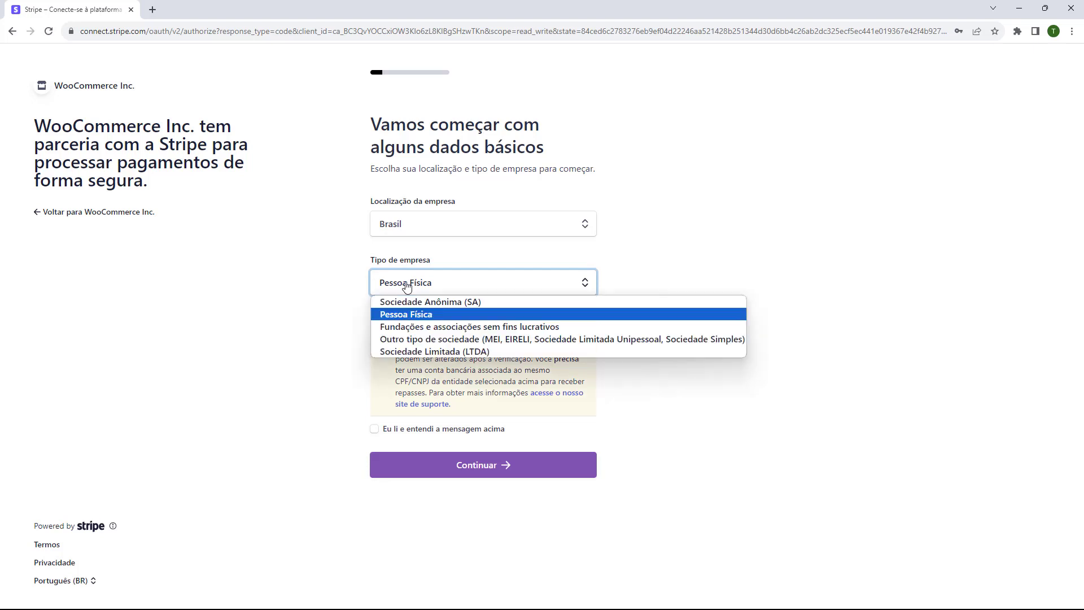
key("Down")
key("Down")
key("Down")
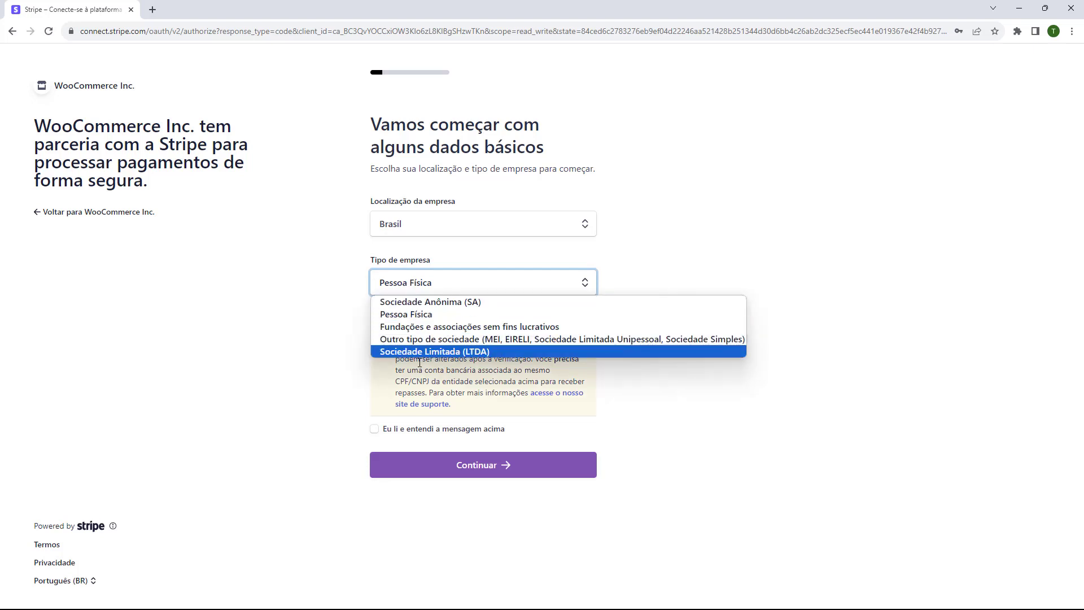
left_click(412, 317)
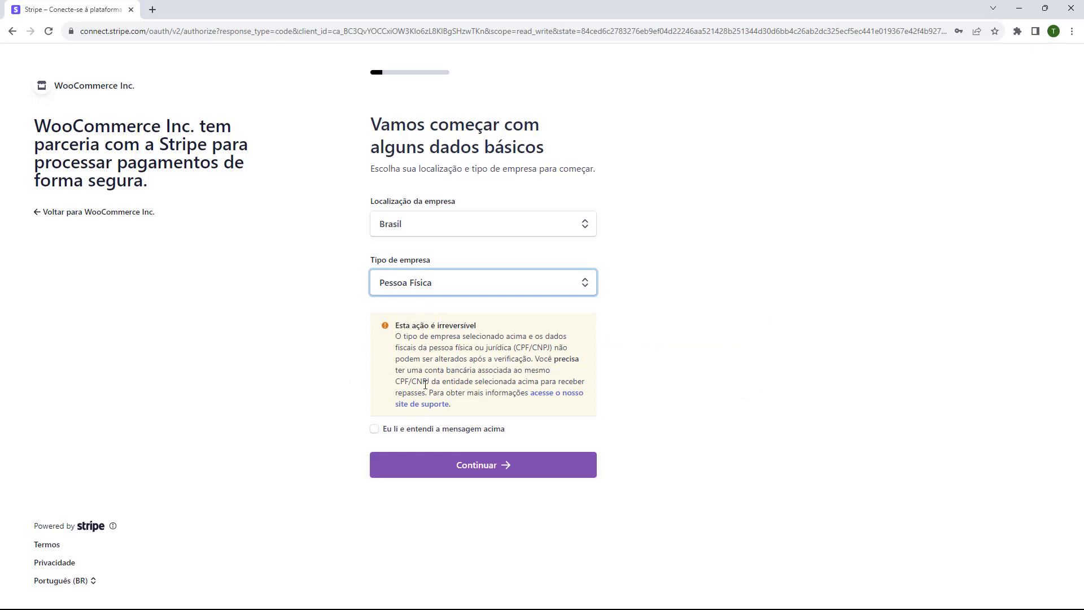
left_click(374, 431)
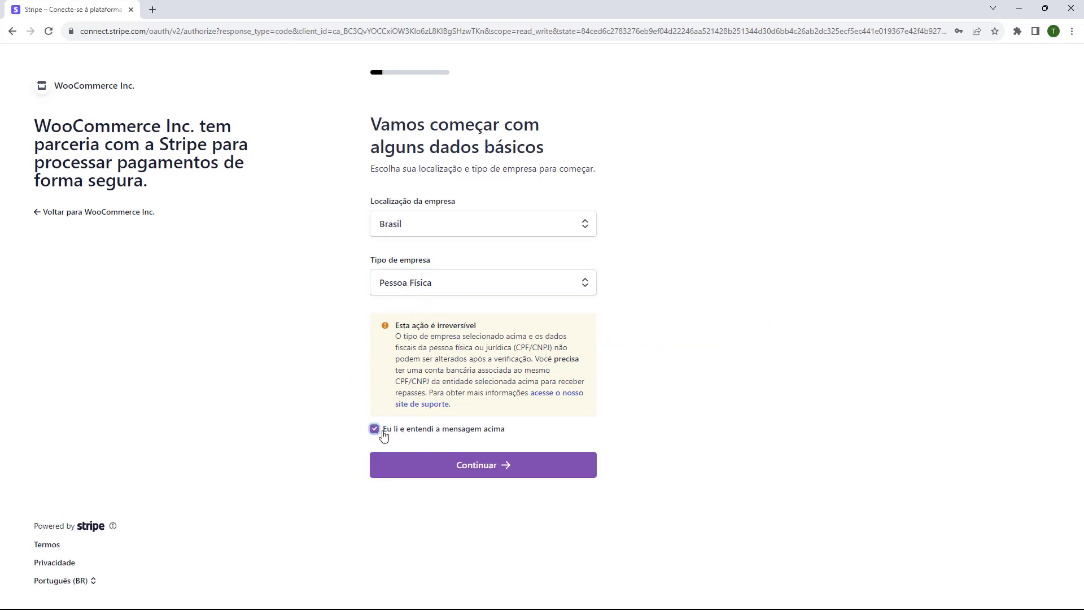
left_click(469, 472)
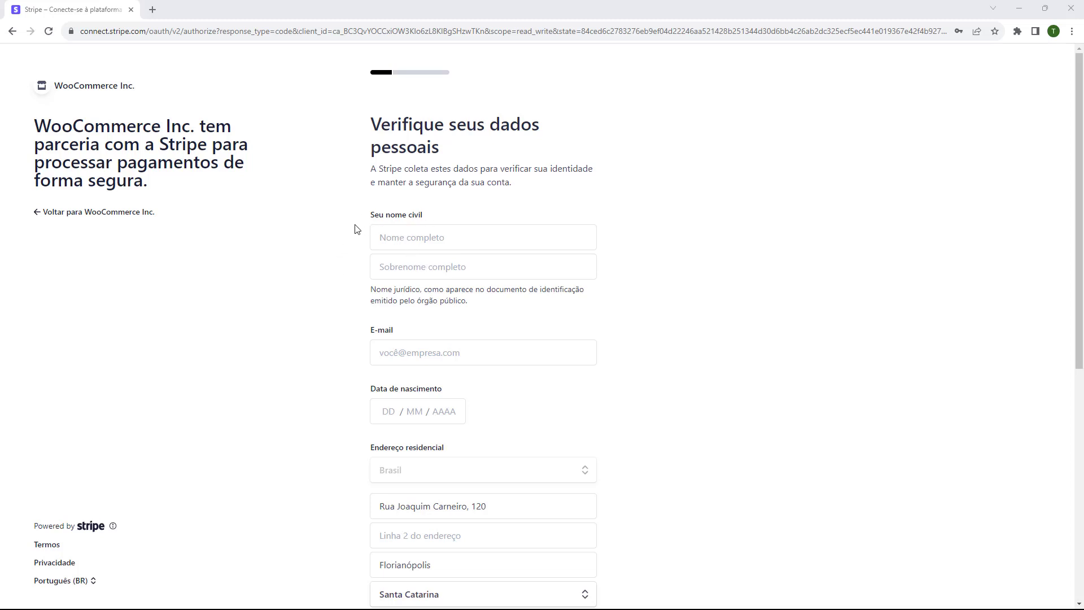
- Fill in the CPF and answer Não to the political-position question
scroll(367, 255, "down", 1)
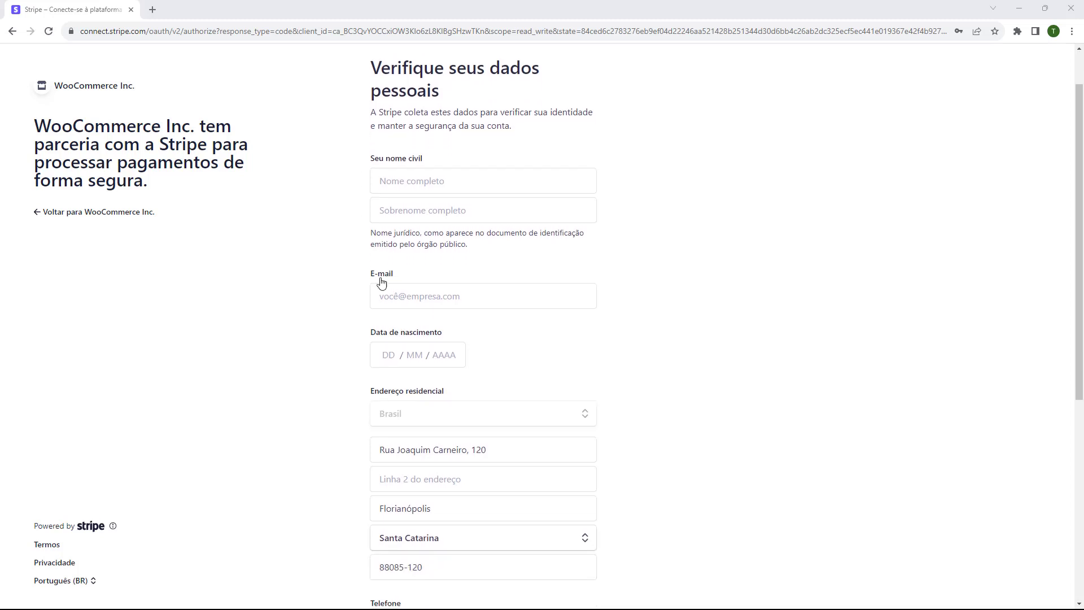
scroll(346, 346, "down", 2)
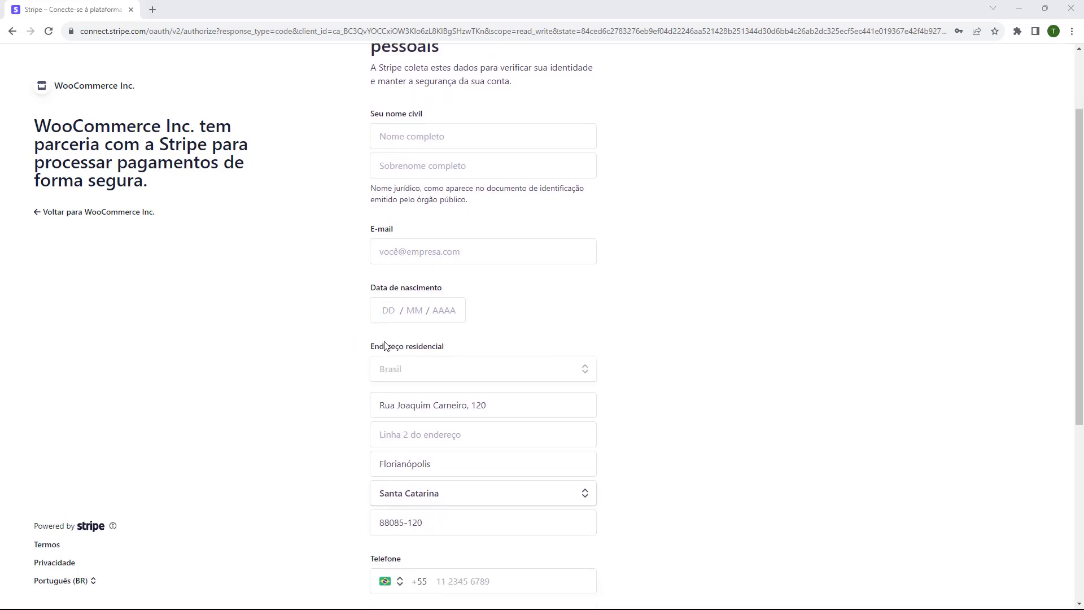
scroll(387, 326, "down", 2)
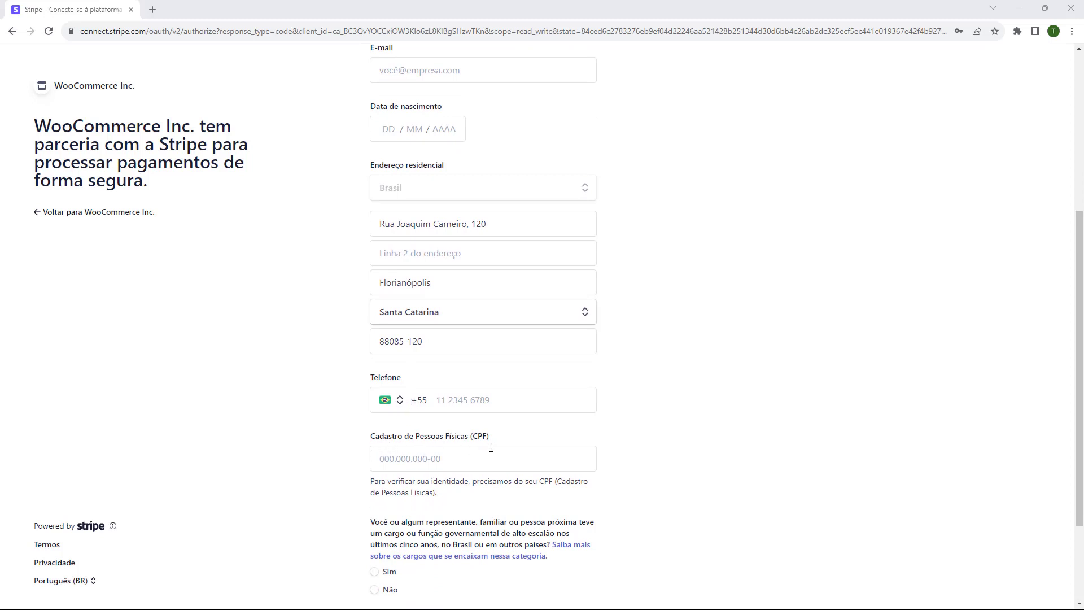
left_click(438, 458)
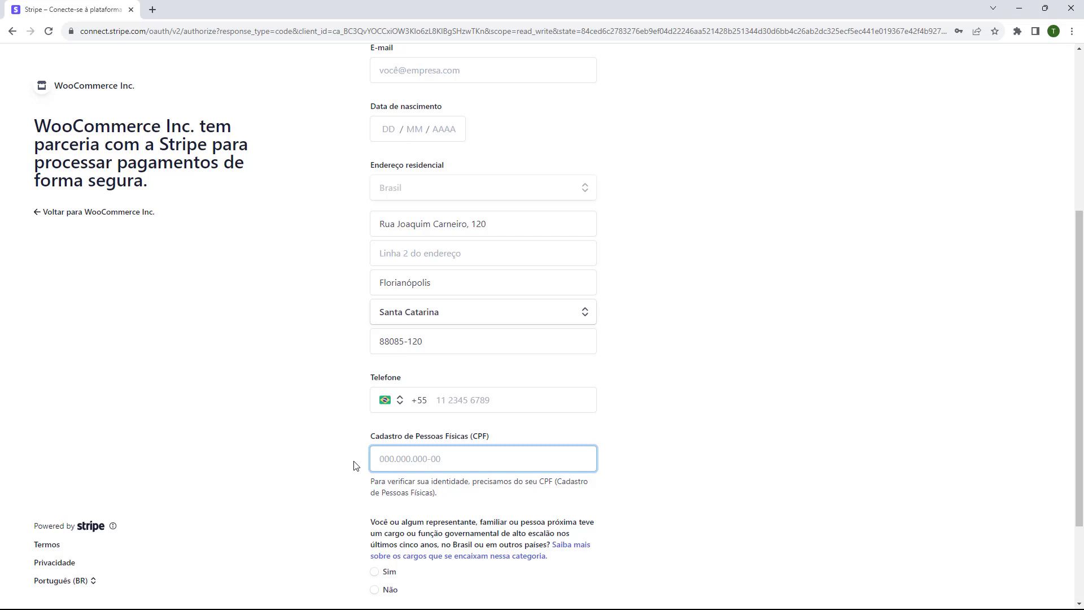
scroll(350, 412, "down", 3)
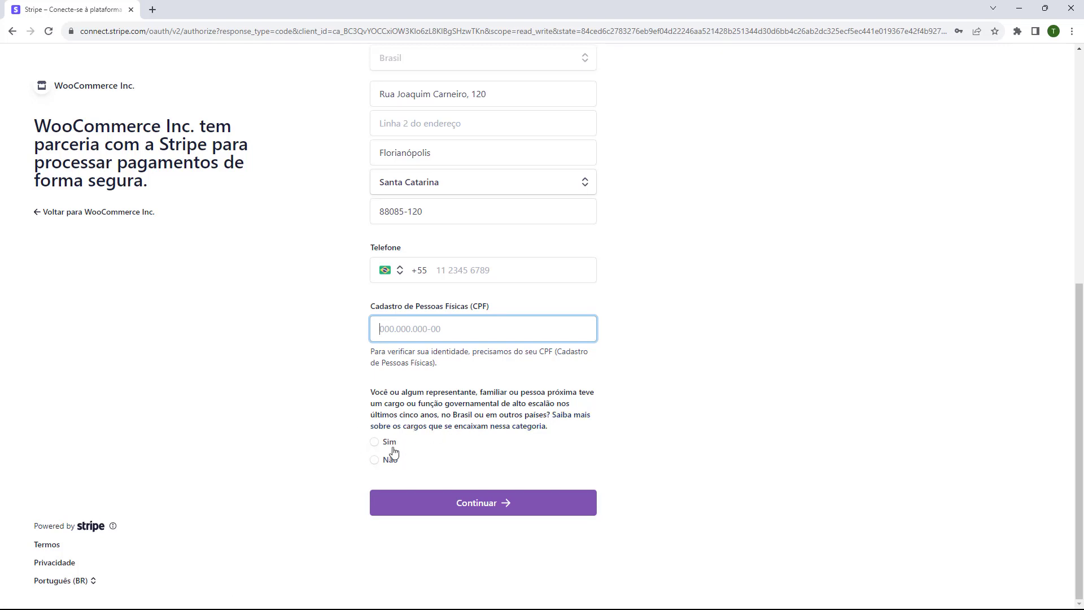
left_click(375, 461)
- Autofill name, e-mail and birth date from the browser's saved details
scroll(378, 430, "up", 7)
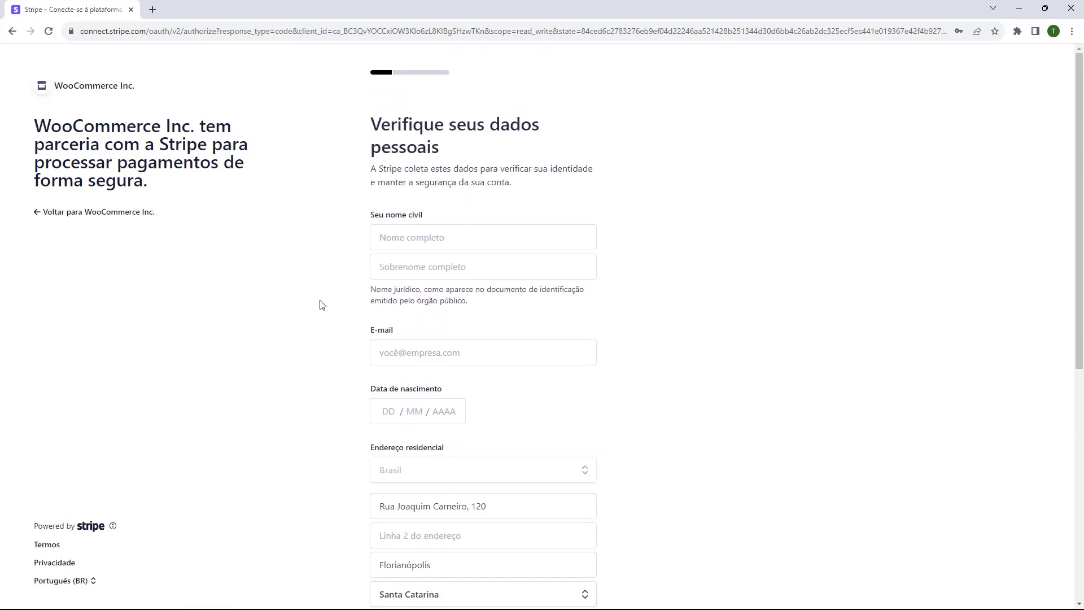
left_click(440, 237)
left_click(440, 259)
scroll(315, 230, "down", 7)
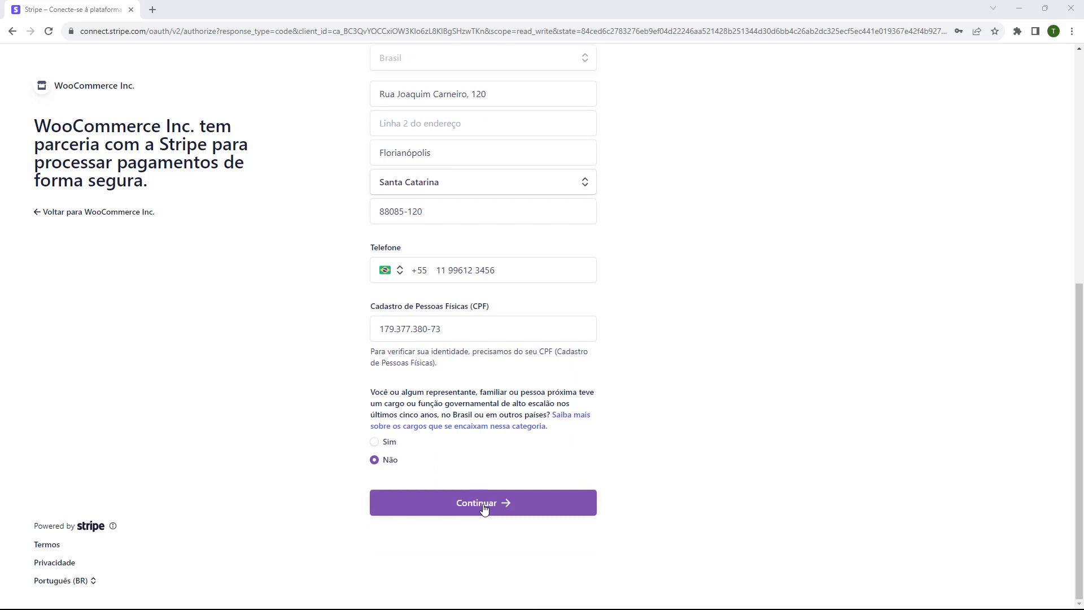
- Submit personal details and enter product description 'Venda de produtos tecnológicos e de informática'
left_click(485, 508)
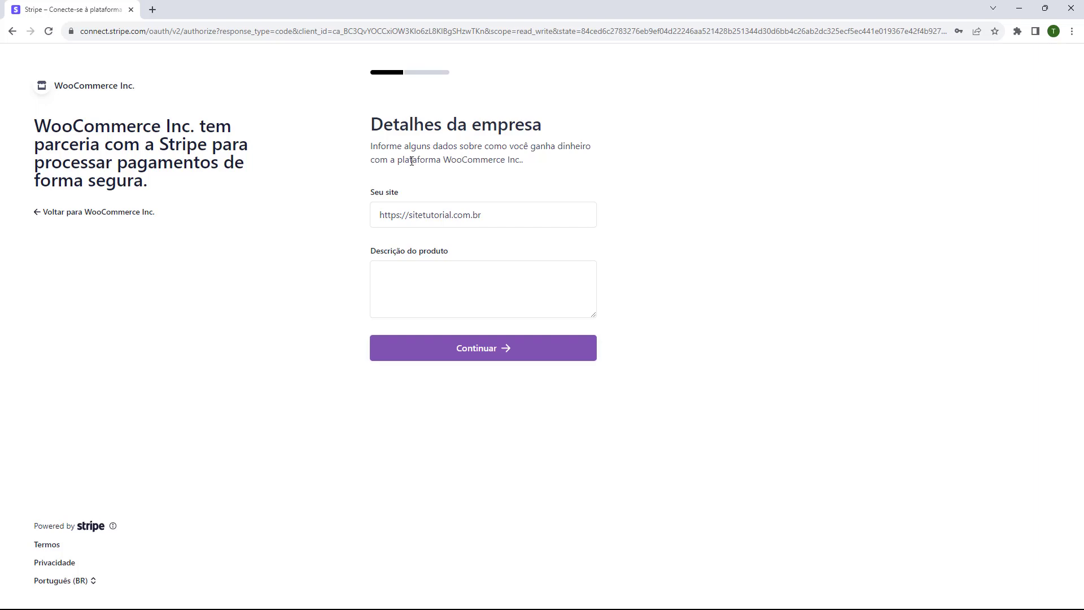
mouse_move(408, 224)
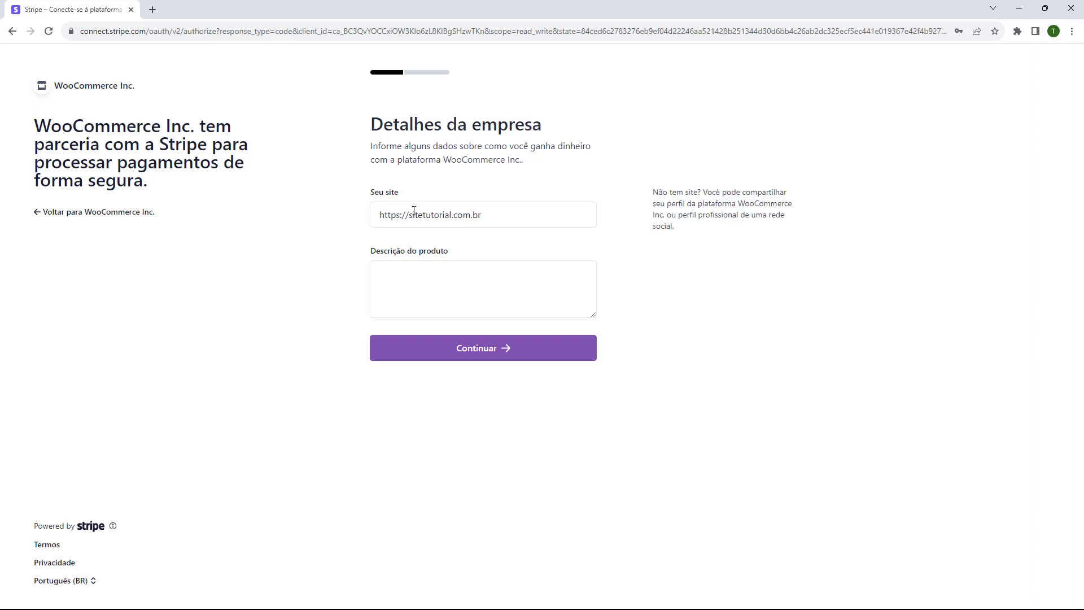
left_click(397, 266)
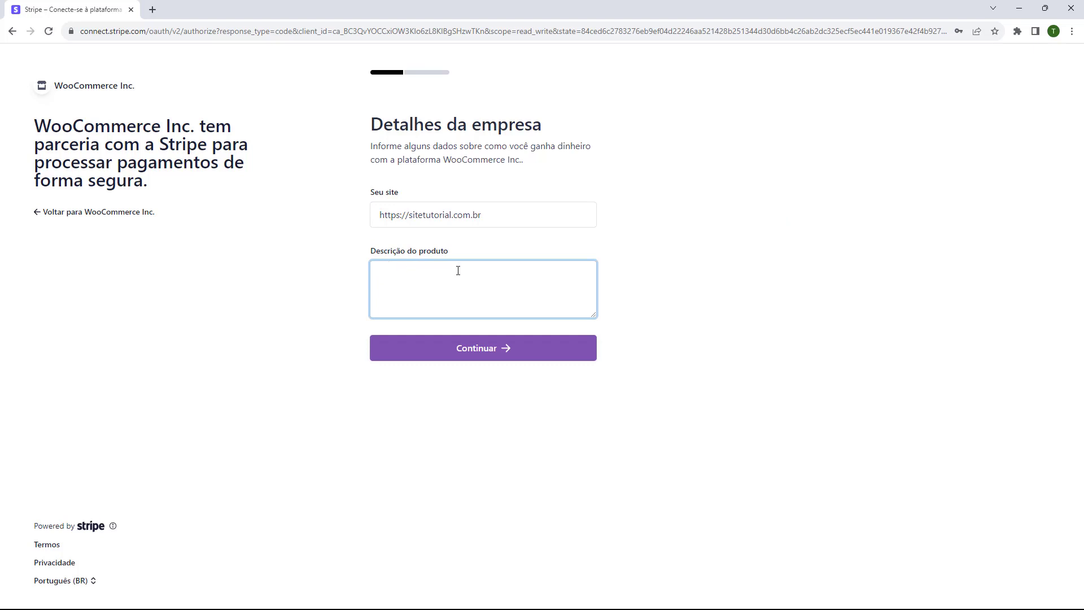
type("Venda de produtos tecnológicos e de informatica")
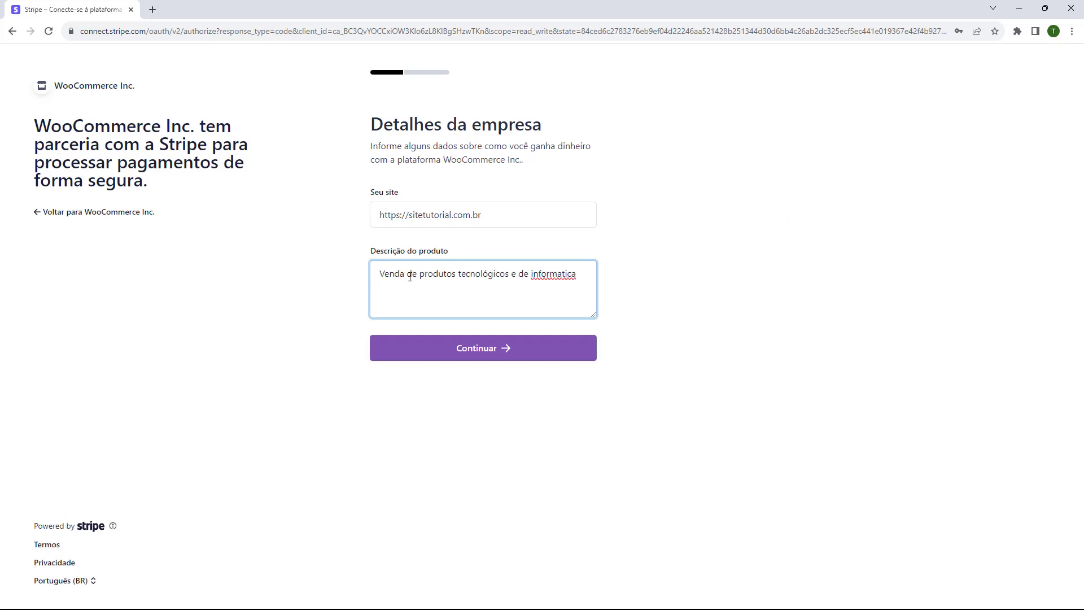
left_click(410, 276)
key("End")
- Submit the company details, then the Santander payout bank account details
left_click(481, 355)
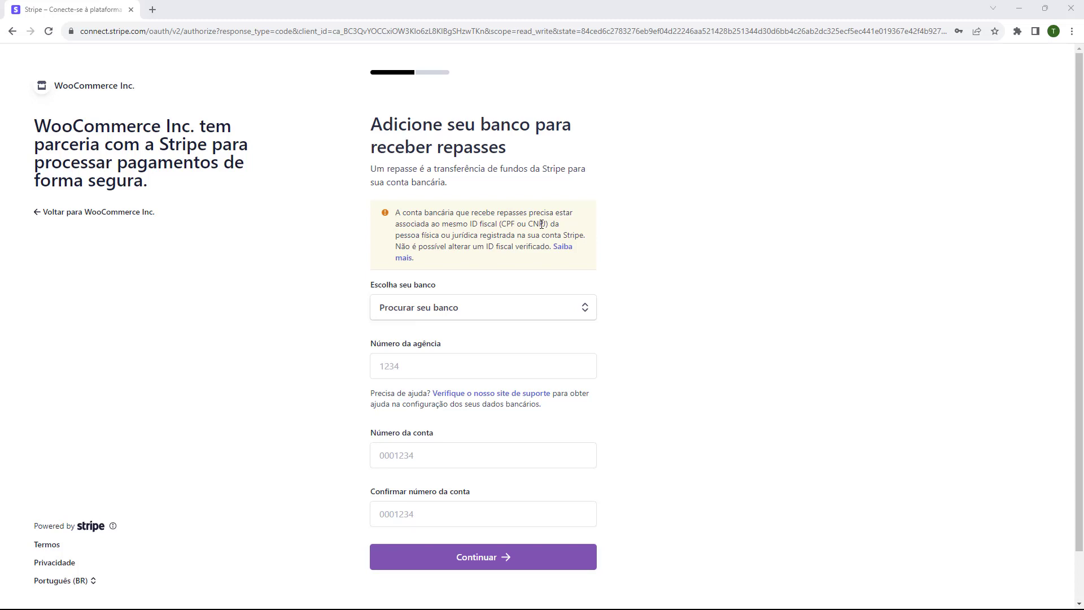
scroll(541, 225, "down", 1)
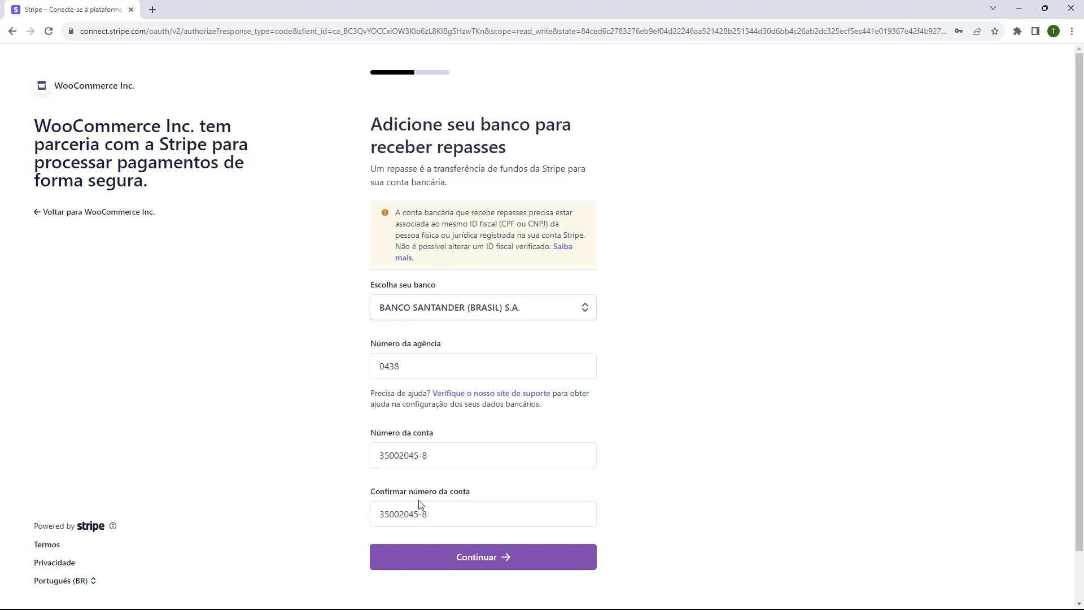
left_click(467, 558)
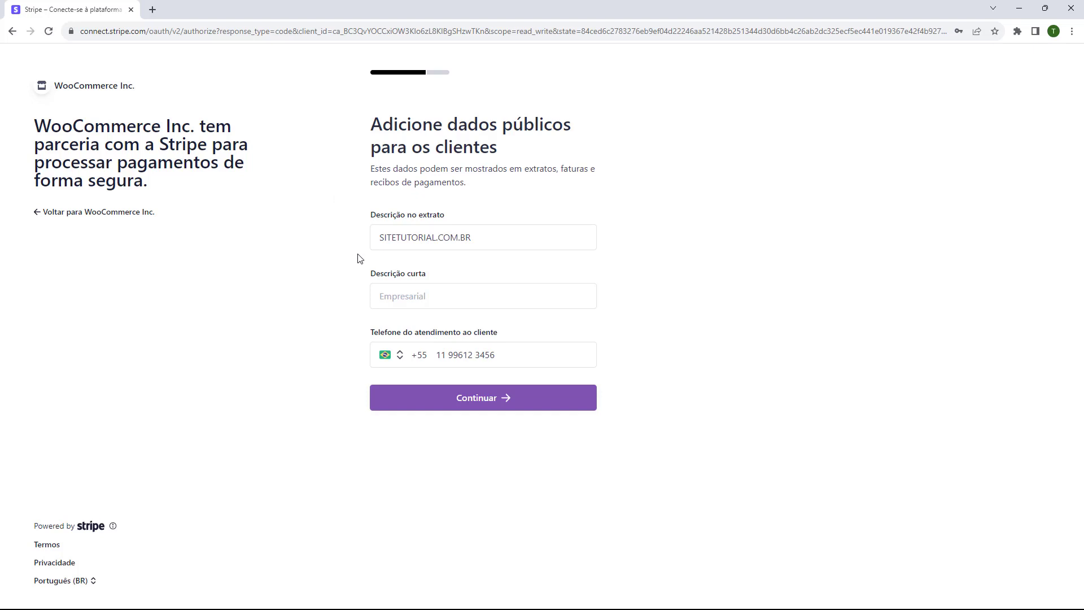
- Replace the SITETUTORIAL.COM.BR statement descriptor with LOJATUTORIAL
mouse_move(478, 224)
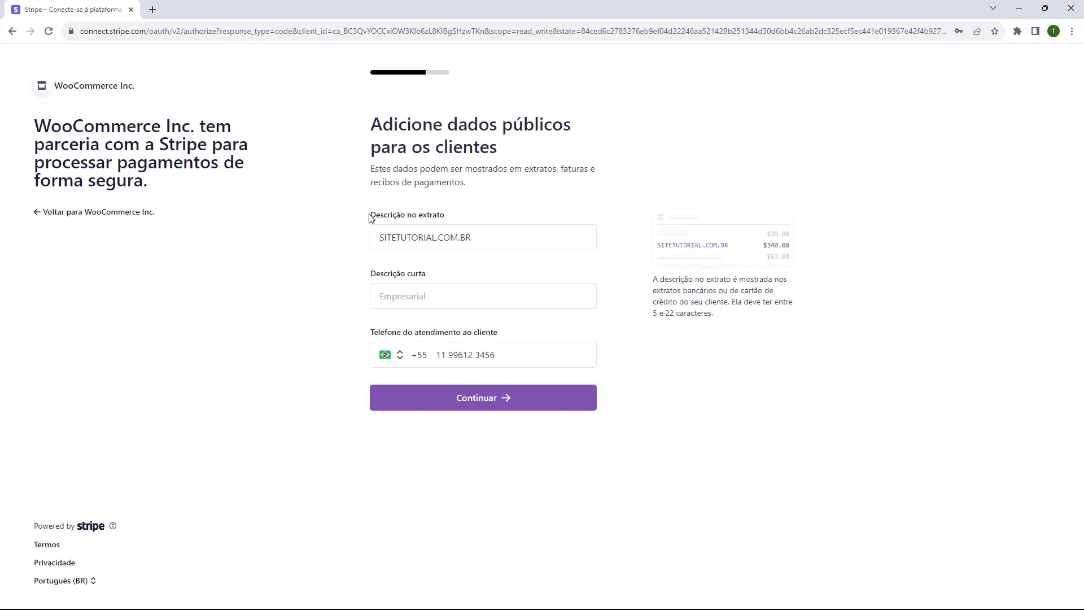
triple_click(393, 232)
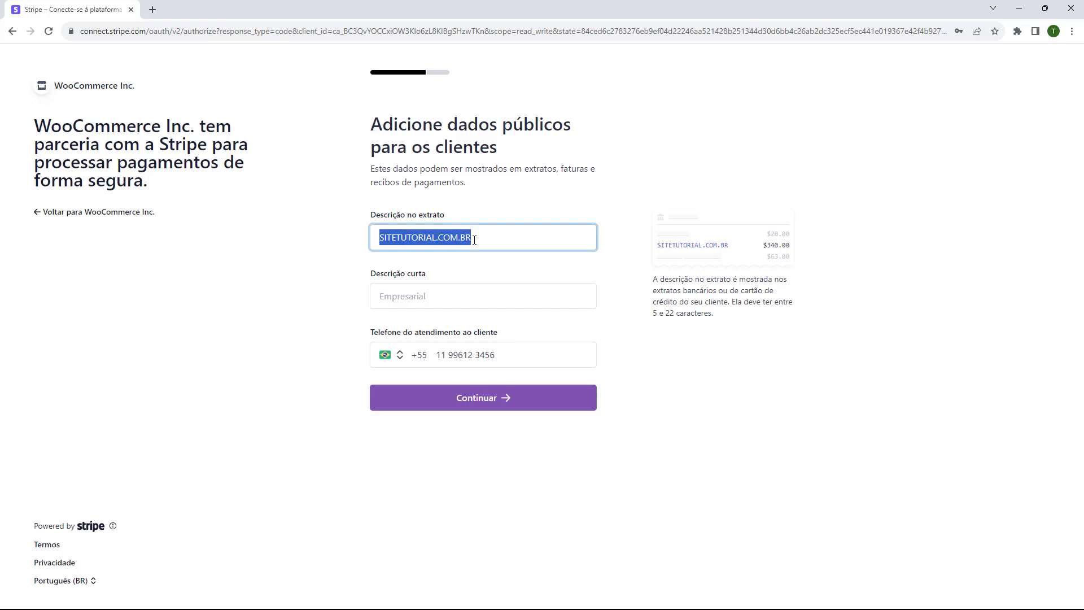
type("LOJATUTORIAL")
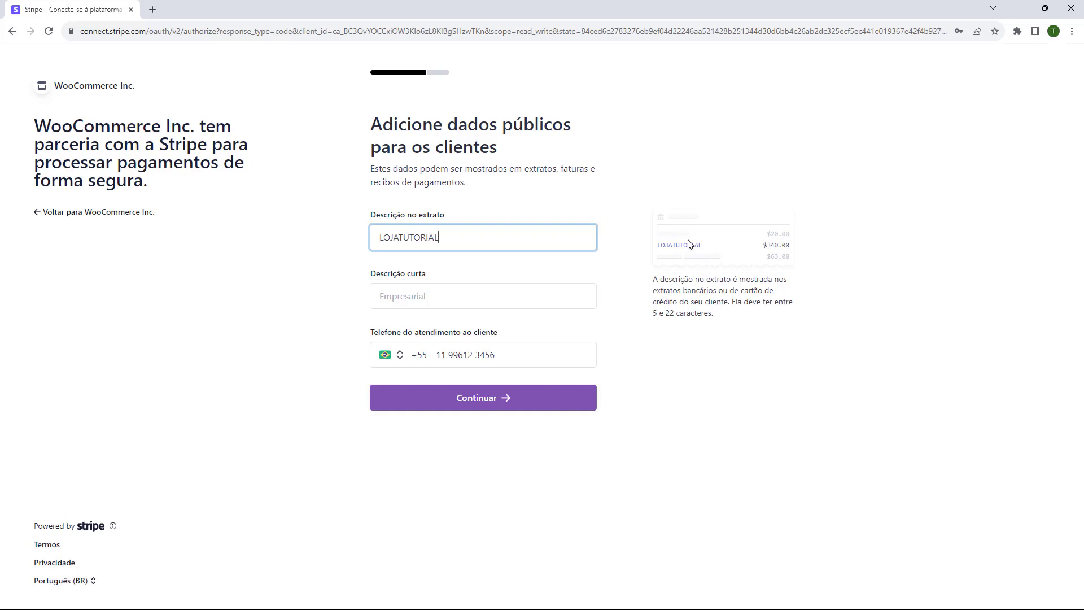
- Set the short description to ONLINE, briefly trying STRIPE before reverting
left_click(448, 281)
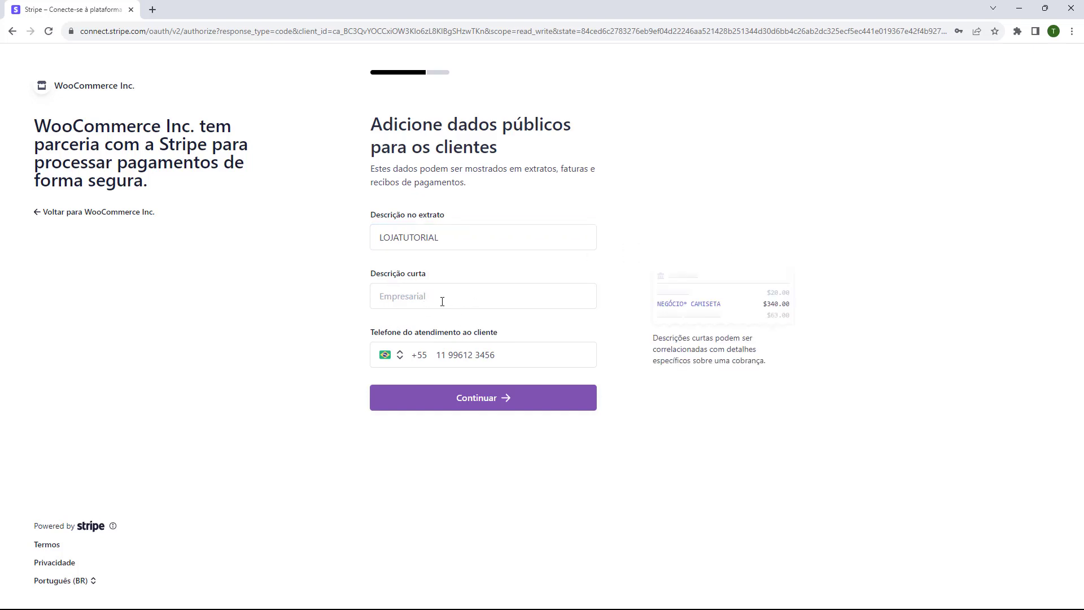
left_click(472, 299)
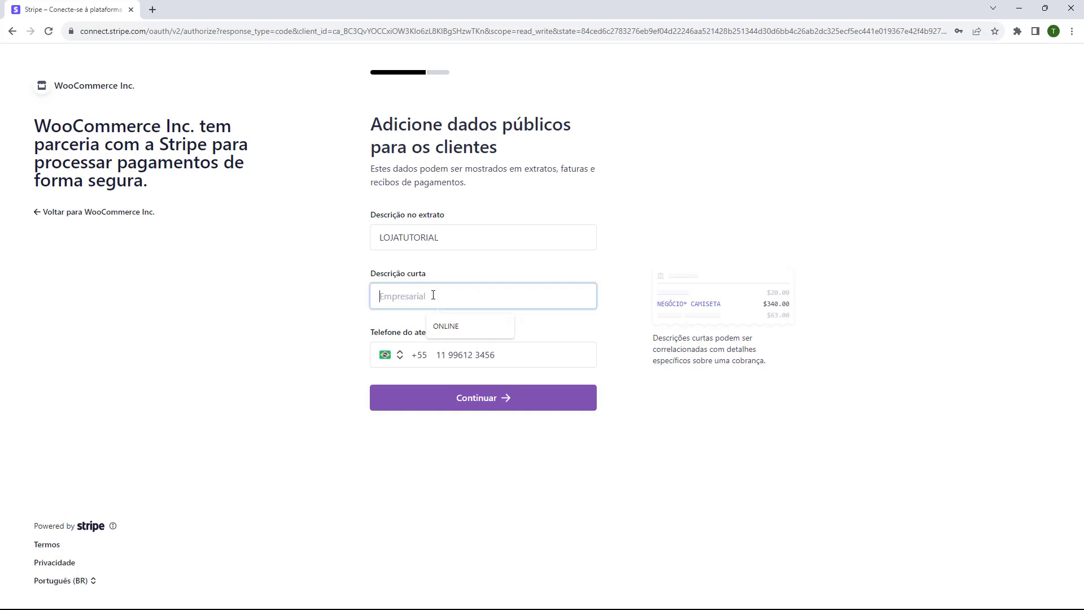
left_click(447, 326)
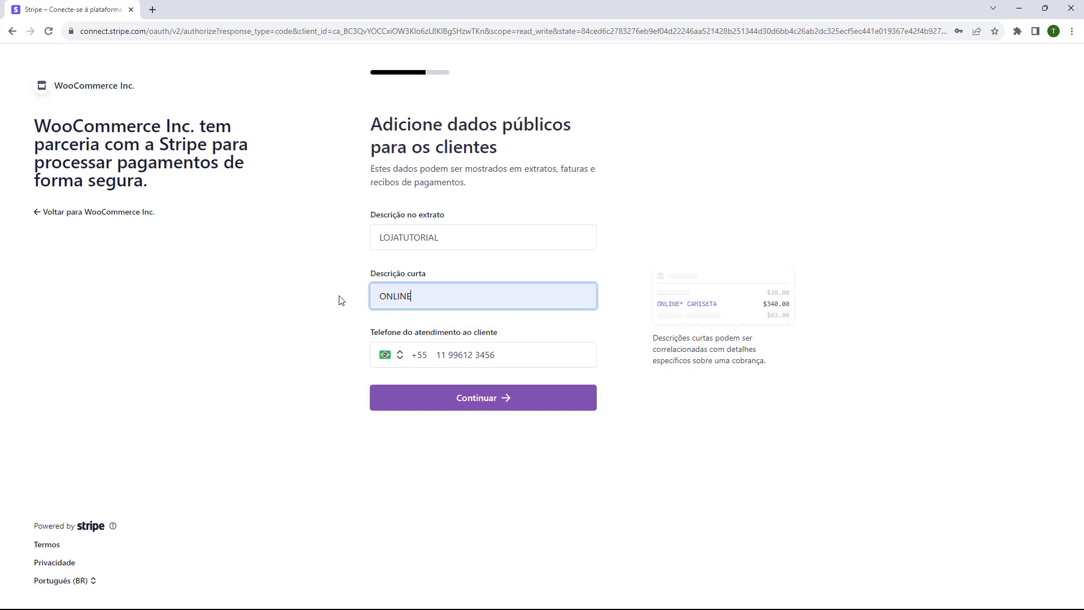
double_click(412, 297)
left_click(412, 296)
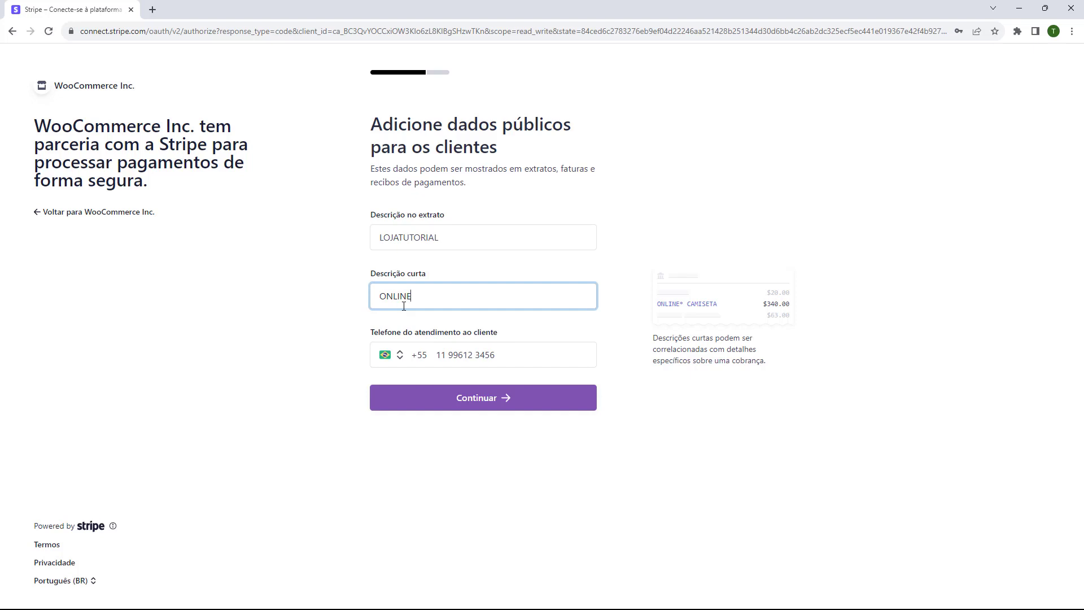
double_click(402, 299)
type("STRIPE")
double_click(411, 296)
key("BackSpace")
type("ONLINE")
left_click(331, 320)
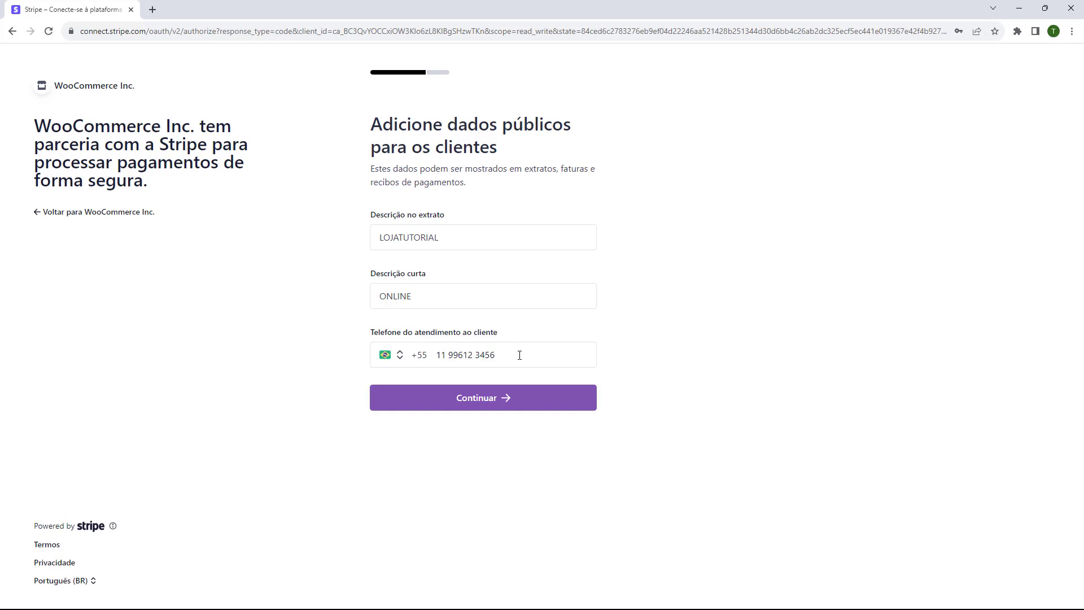
- Check the customer support phone number and leave it unchanged
left_click_drag(520, 354, 421, 361)
double_click(485, 355)
left_click(497, 355)
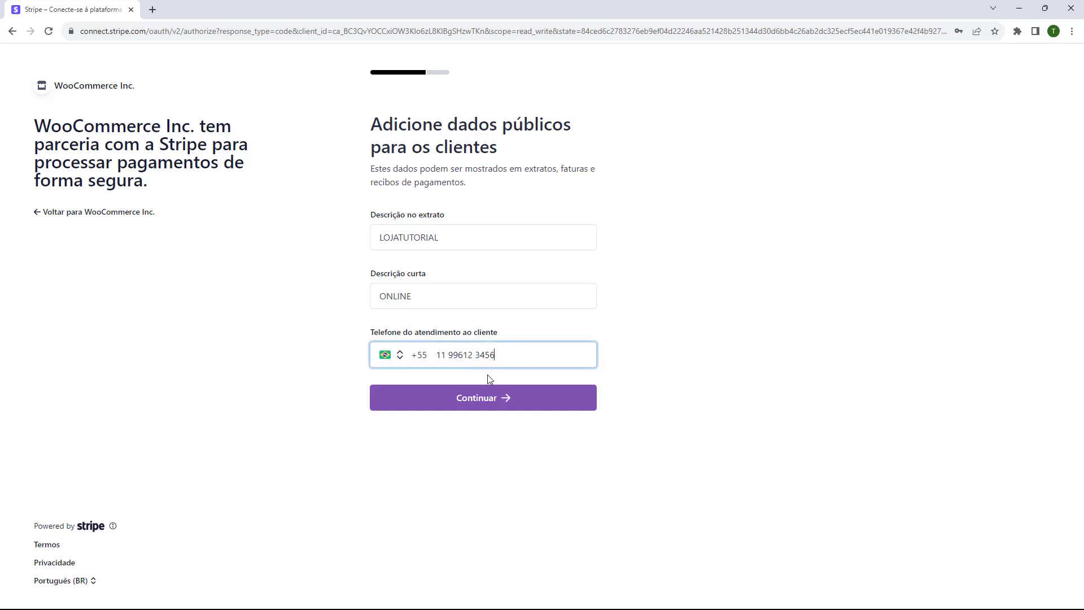
left_click_drag(486, 366, 408, 368)
left_click(333, 342)
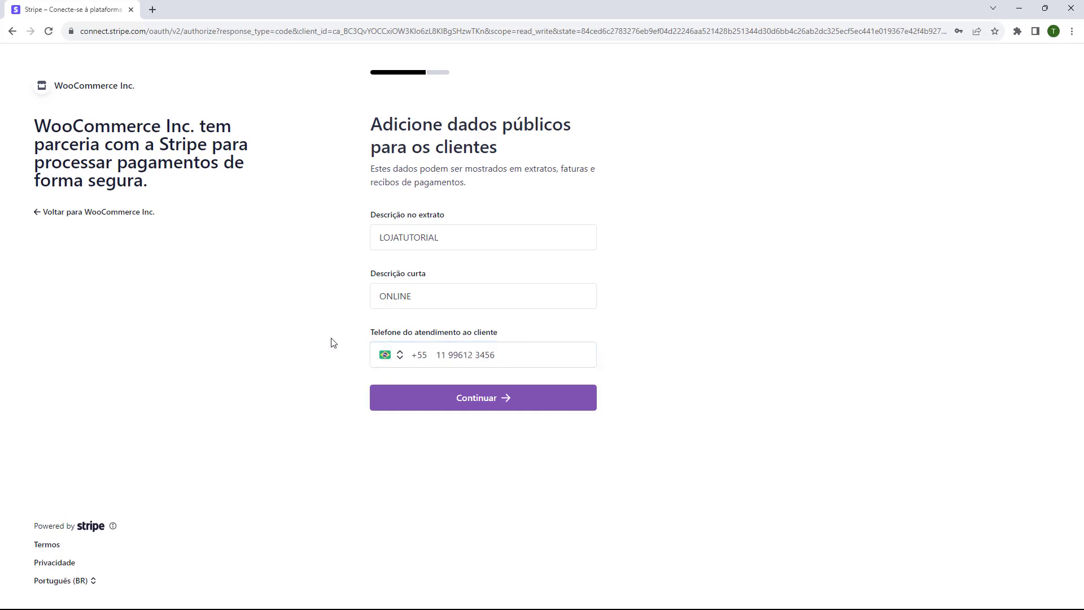
- Save the public details and scroll through the Revisar e finalizar summary
left_click(476, 404)
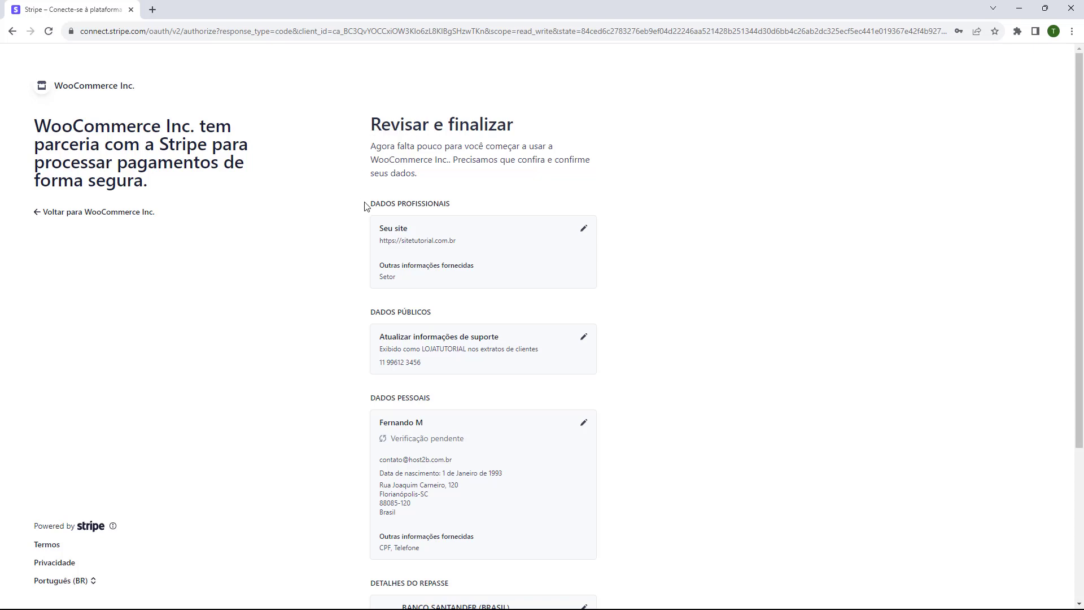
scroll(366, 206, "down", 3)
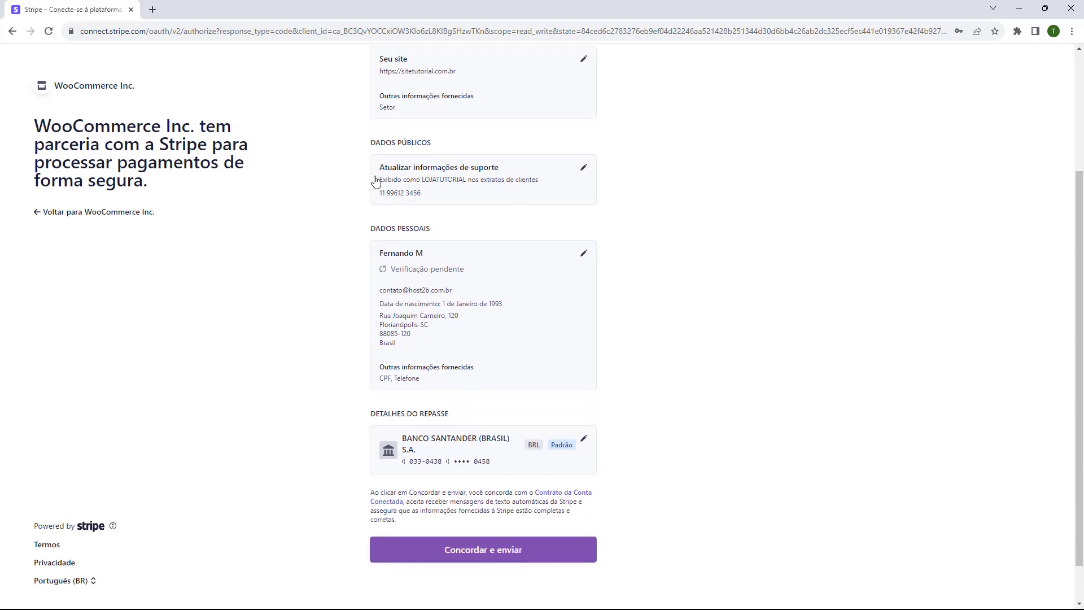
scroll(373, 327, "down", 1)
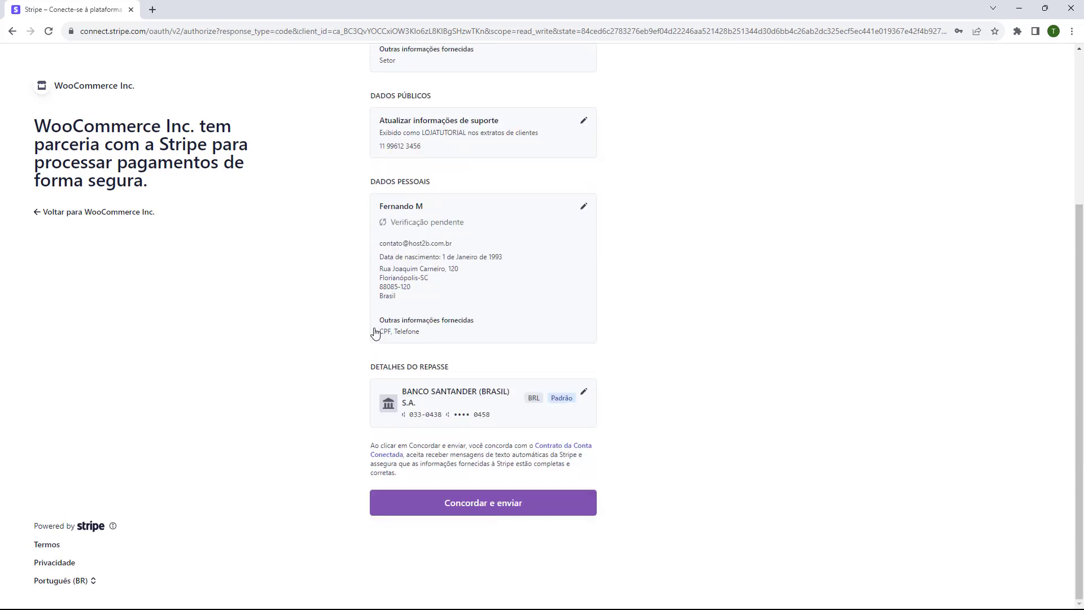
scroll(375, 332, "up", 5)
scroll(338, 192, "down", 5)
- Agree to the terms and submit the Stripe account with Concordar e enviar
left_click(490, 514)
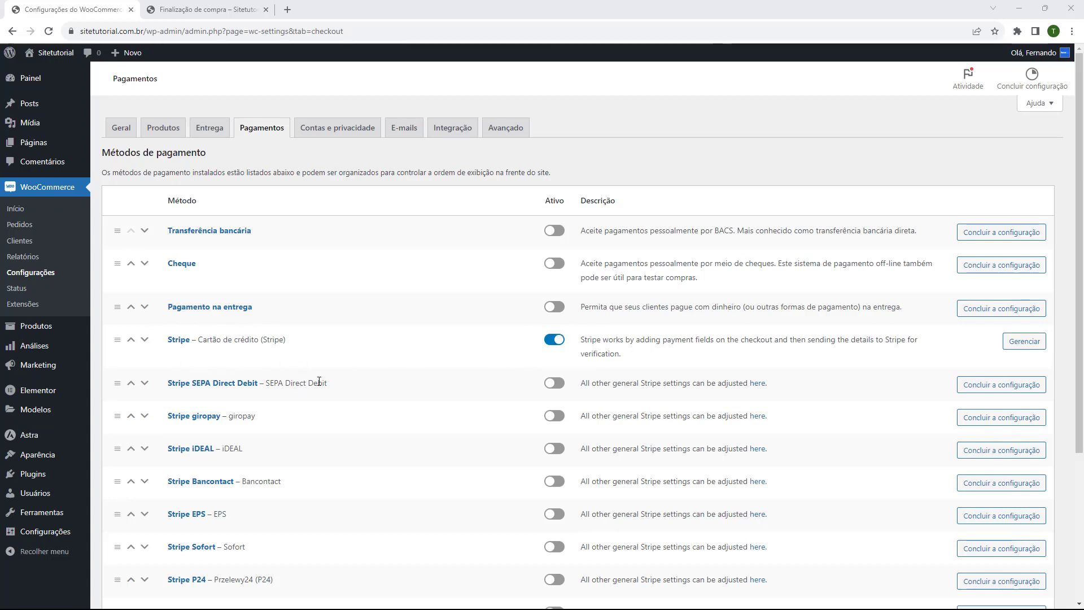
left_click(196, 9)
scroll(351, 254, "up", 4)
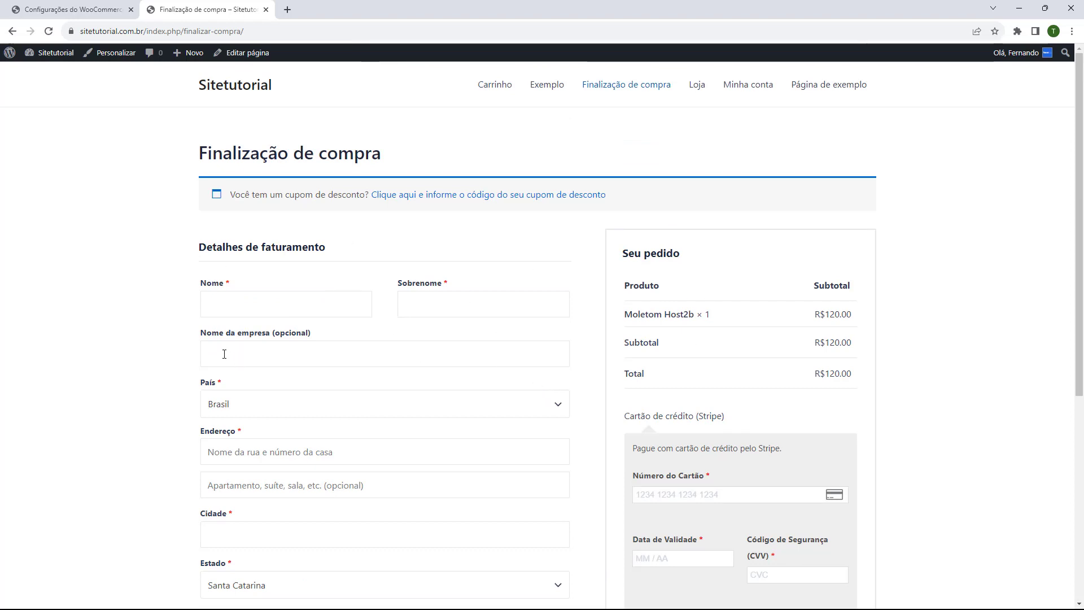
scroll(186, 361, "down", 1)
scroll(186, 362, "down", 1)
scroll(186, 362, "up", 1)
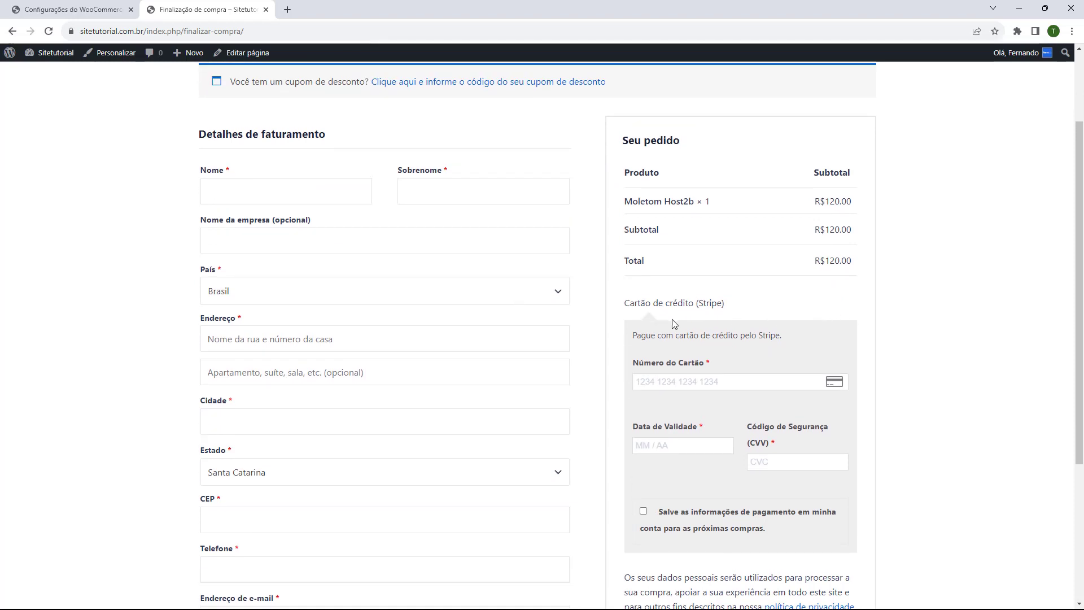
left_click_drag(624, 306, 670, 312)
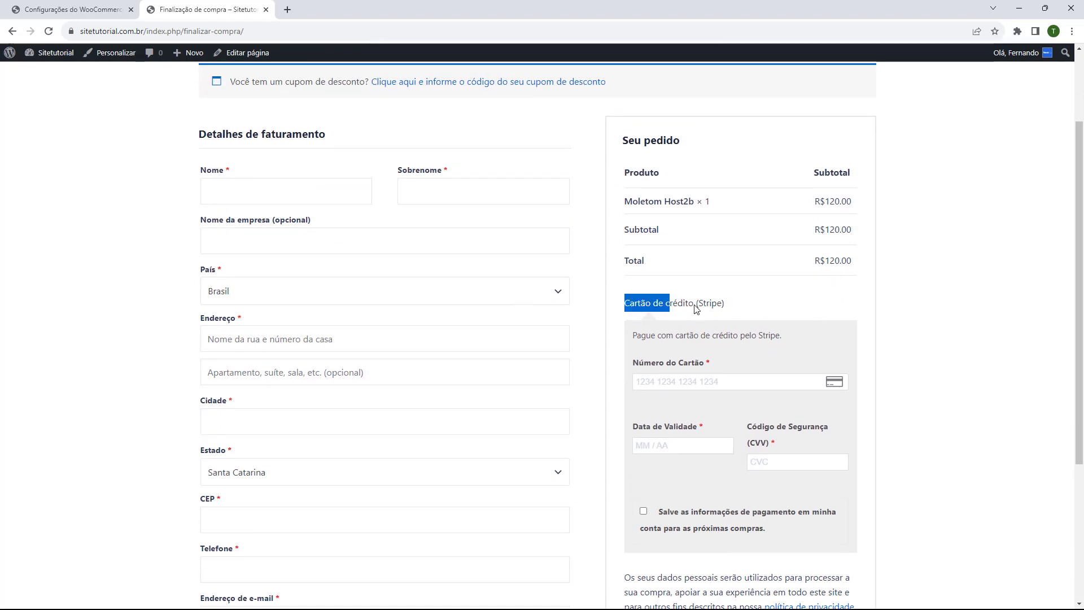
scroll(654, 292, "down", 1)
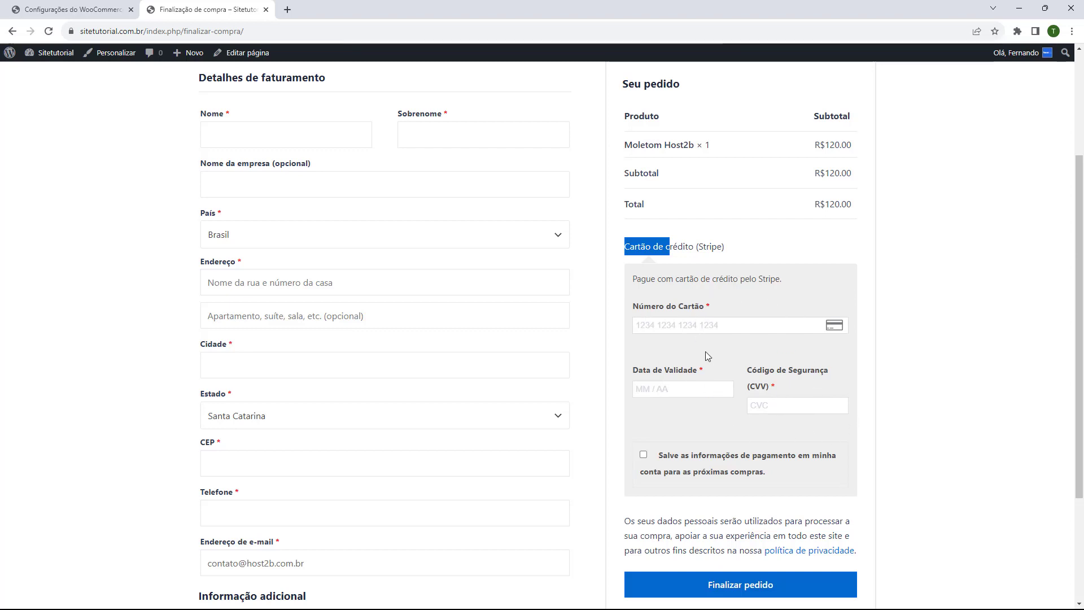
left_click(715, 345)
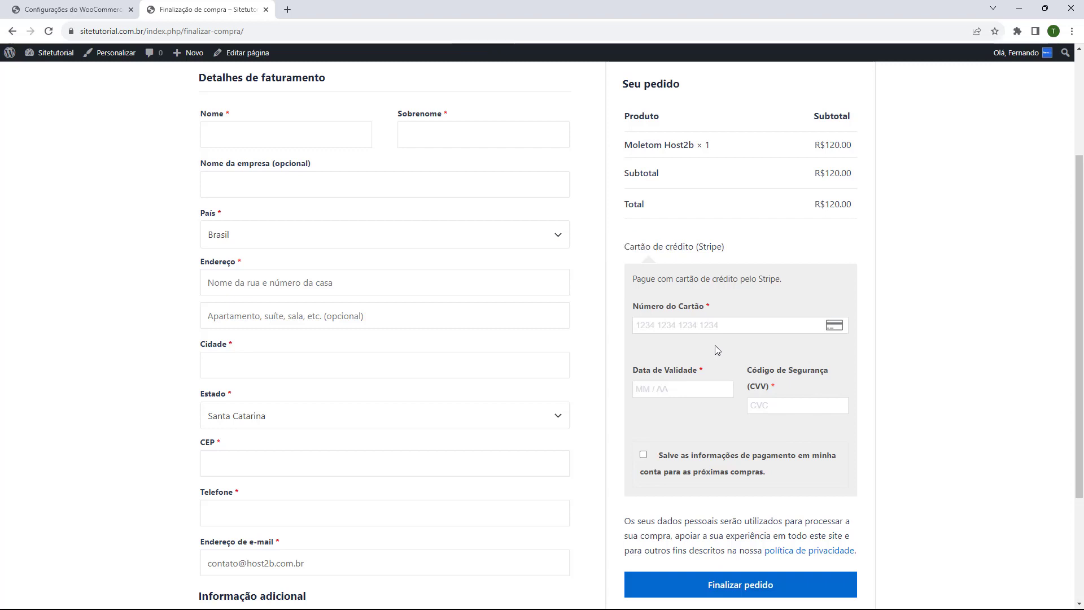
scroll(601, 390, "up", 3)
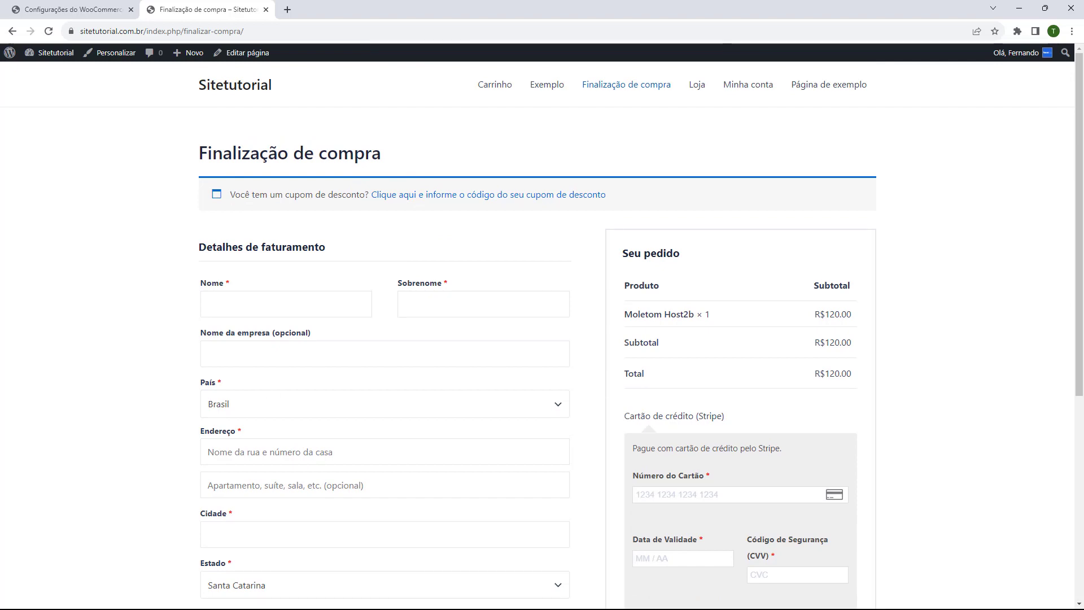
key("ctrl+shift+Tab")
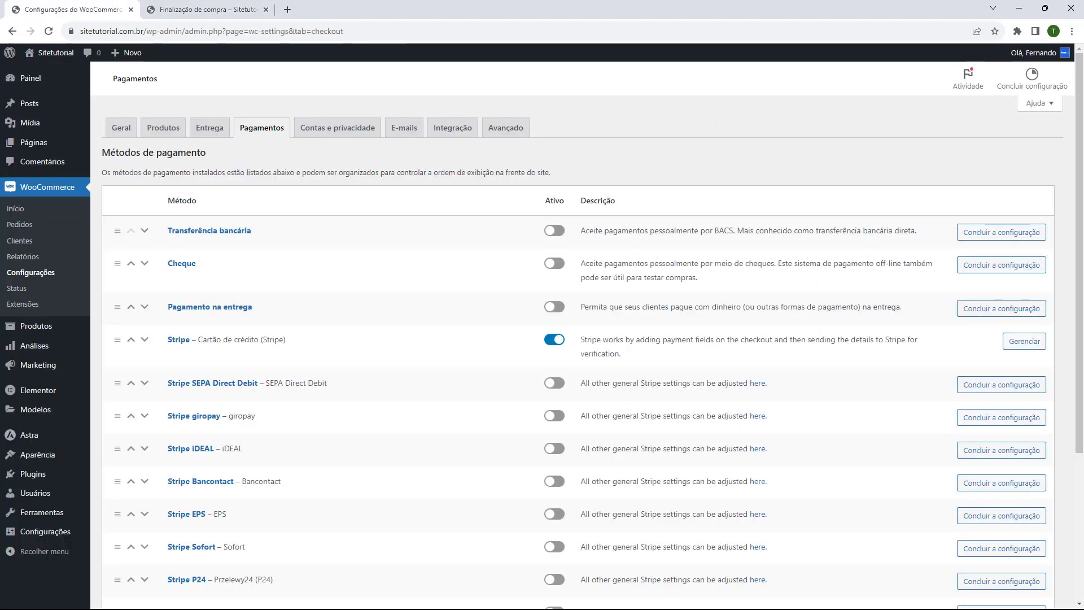